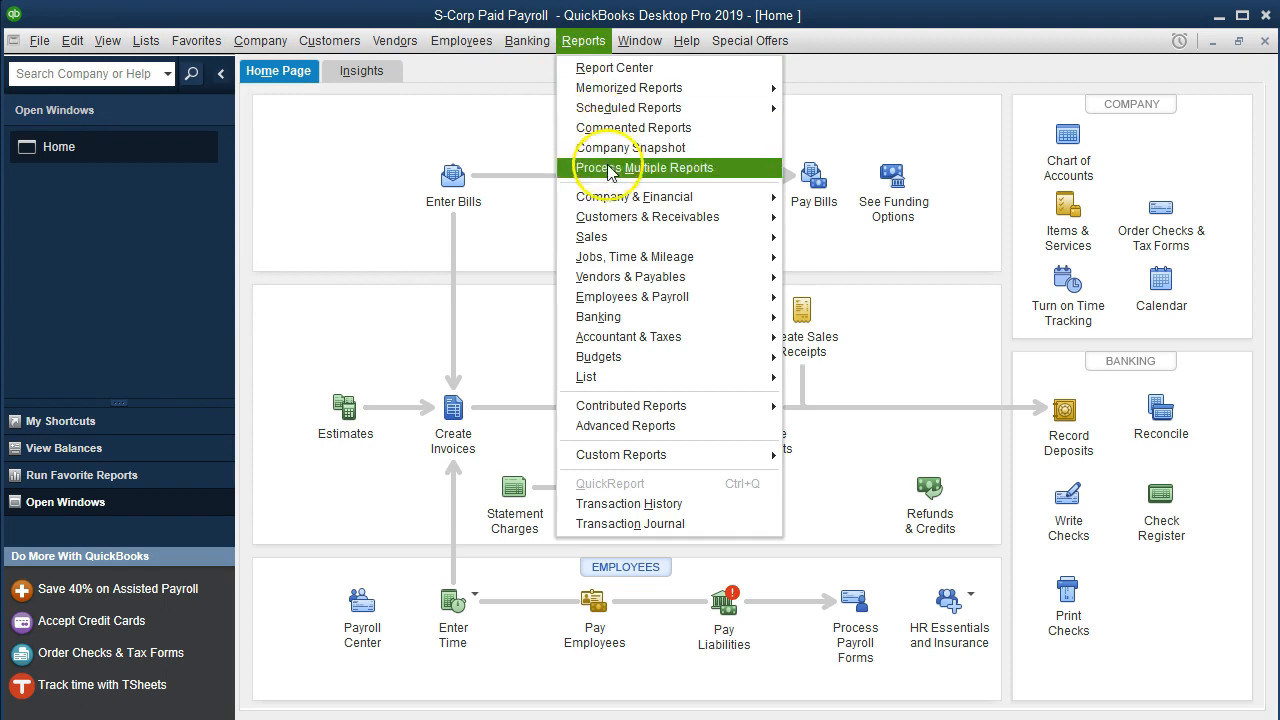
- Open the standard Balance Sheet report as of 12/31/2018 and select the Payroll Liabilities amount
{"action": "mouse_move", "coordinate": [610, 197]}
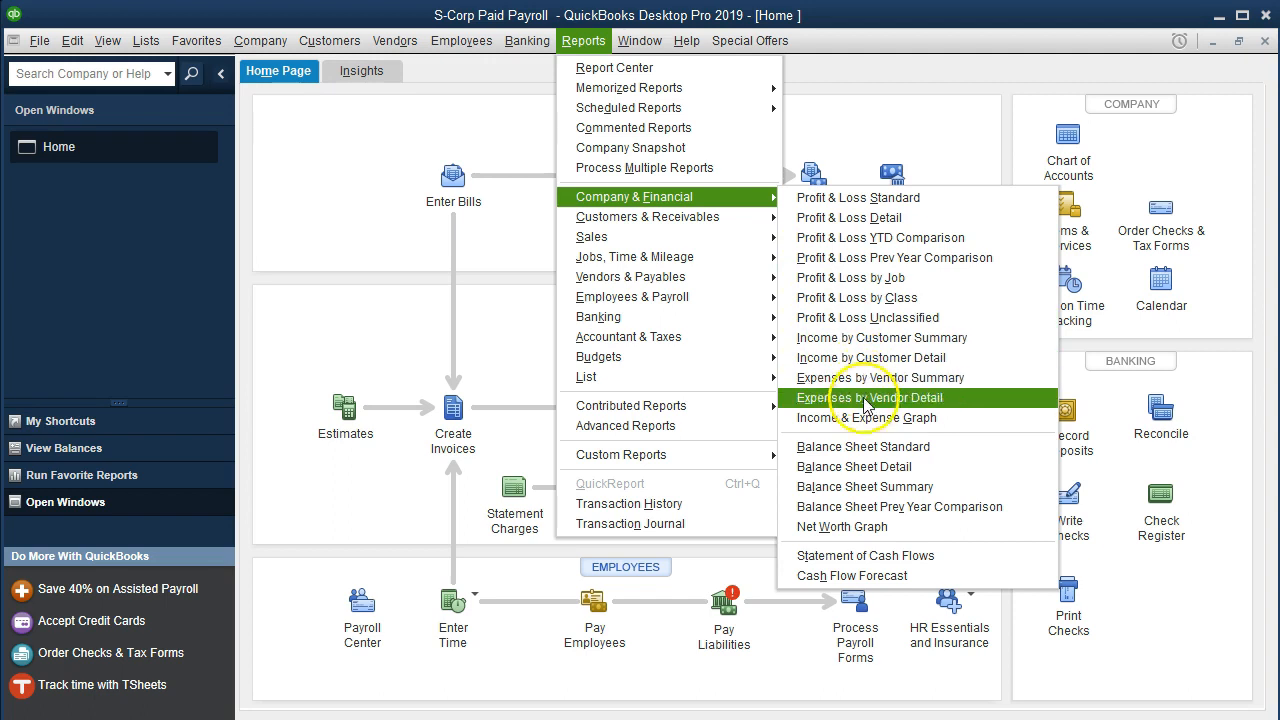
{"action": "left_click", "coordinate": [909, 449]}
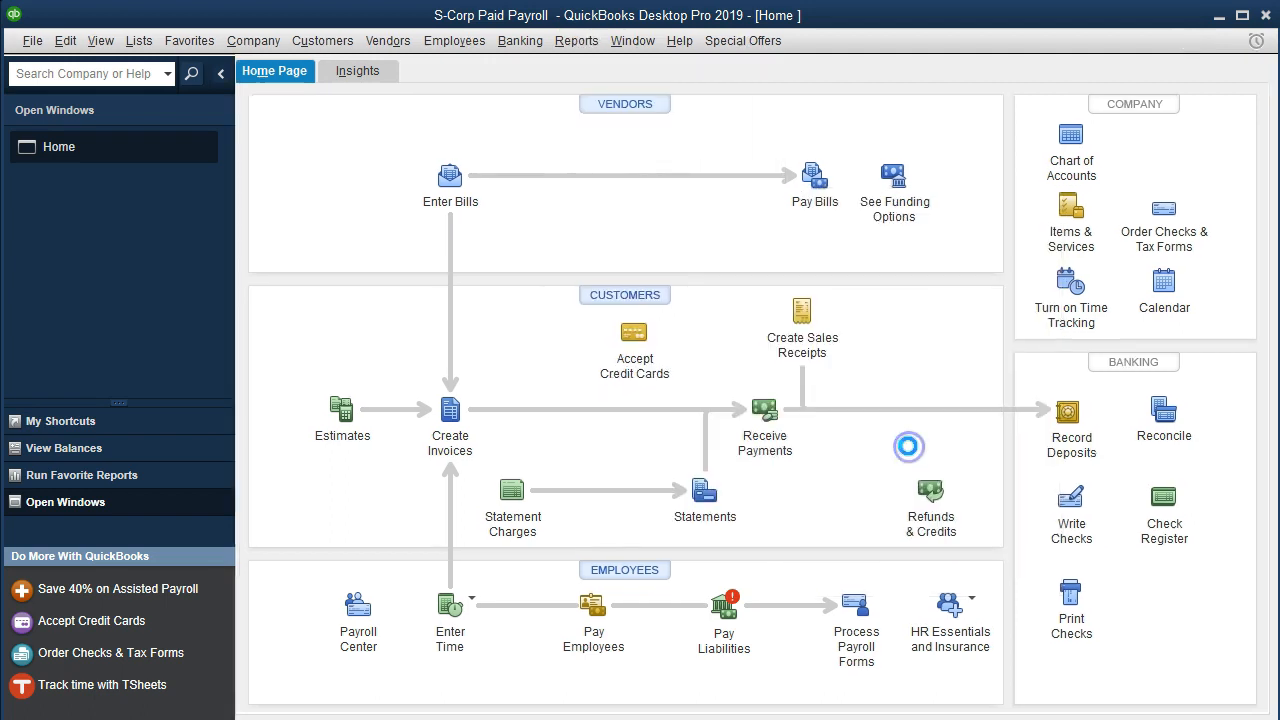
{"action": "type", "text": "123121"}
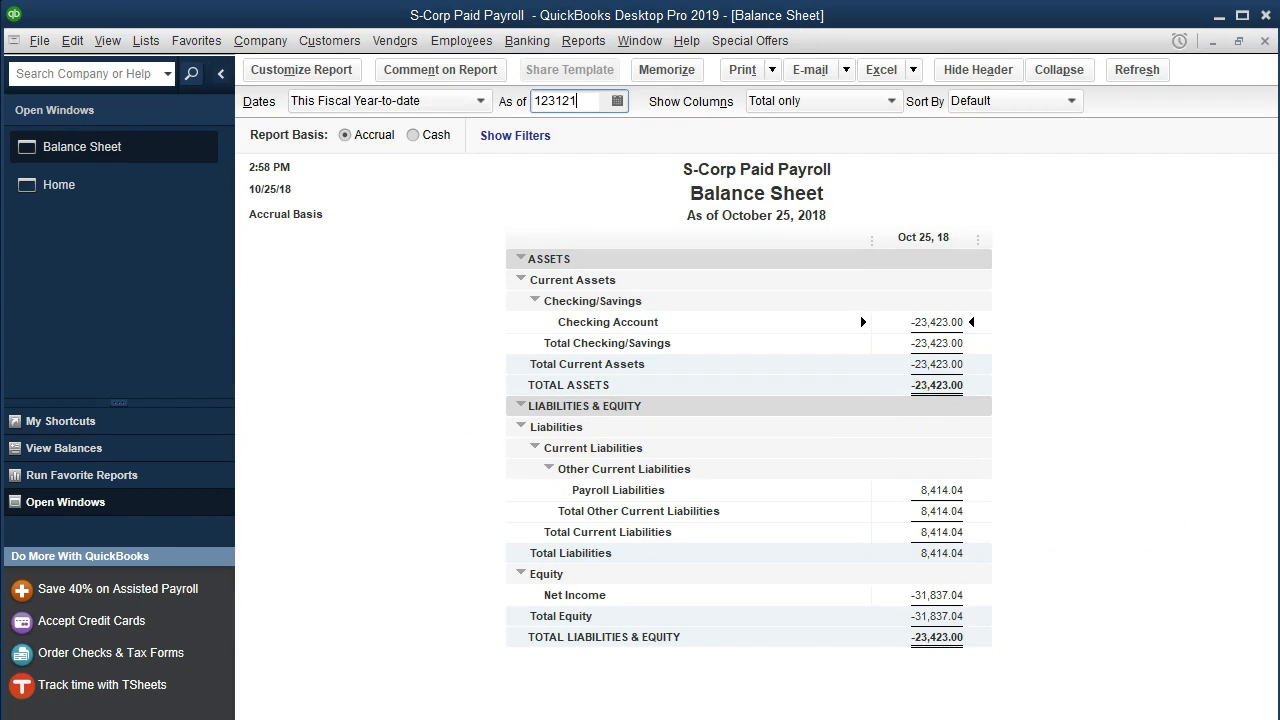
{"action": "key", "text": "Tab"}
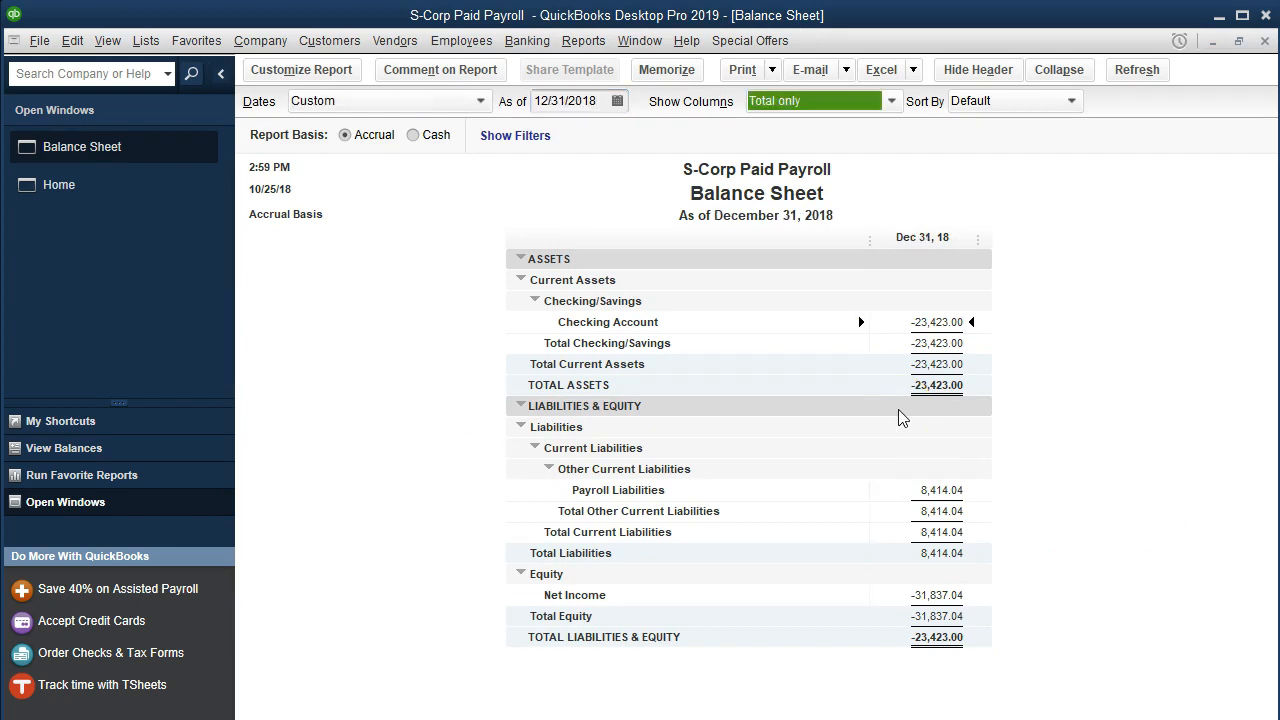
{"action": "left_click", "coordinate": [1110, 397]}
{"action": "double_click", "coordinate": [946, 320]}
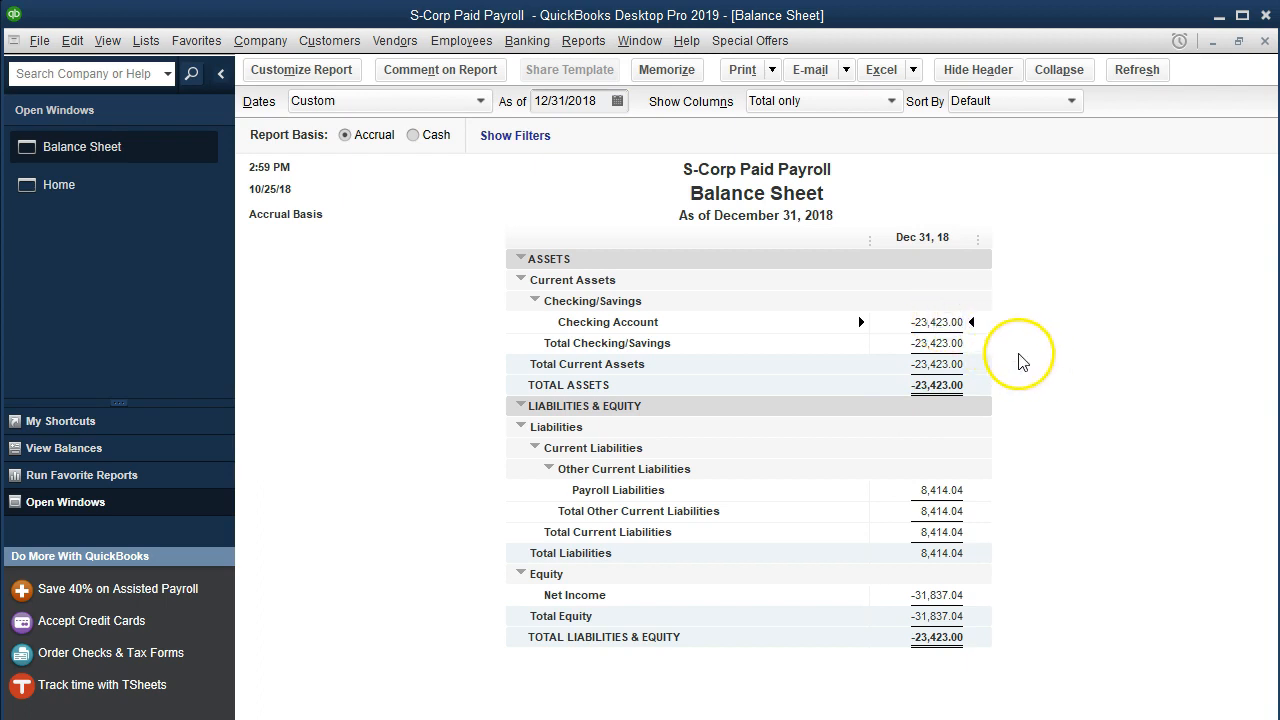
{"action": "left_click", "coordinate": [951, 489]}
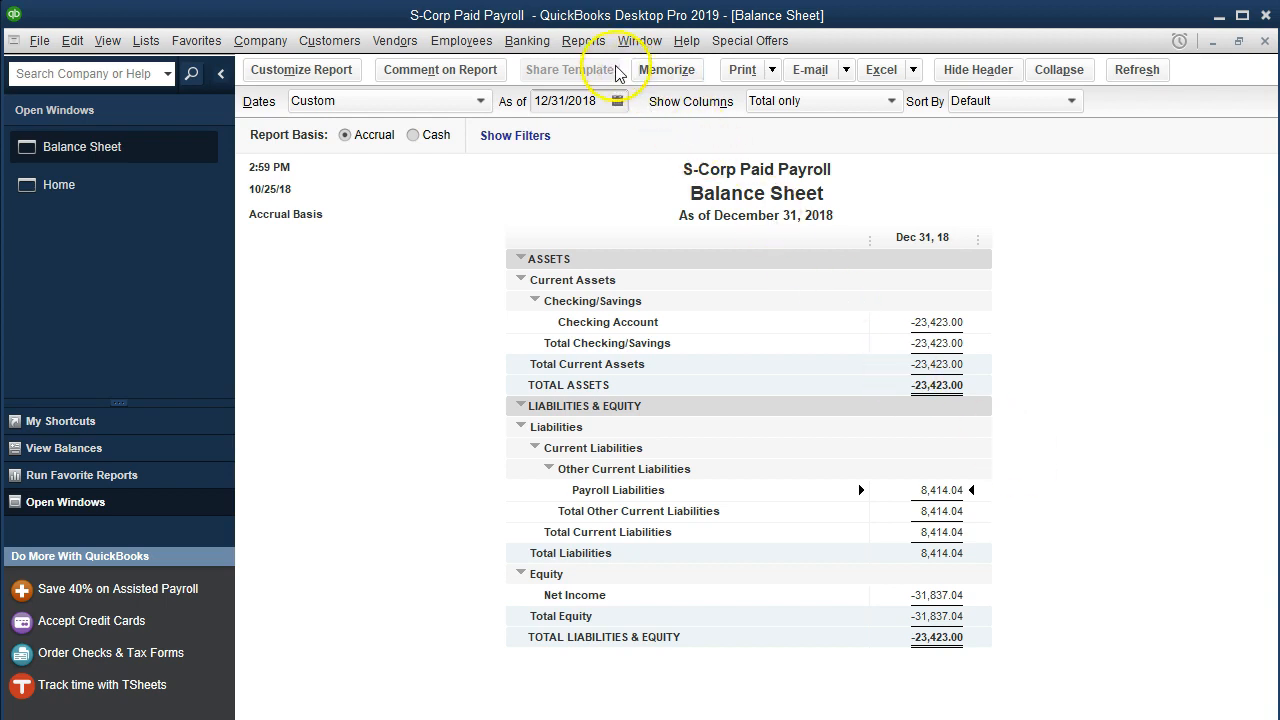
- Run the standard Profit & Loss report from 01/01/2018 to 12/31/2018 and select the Payroll Expenses amount
{"action": "left_click", "coordinate": [590, 45]}
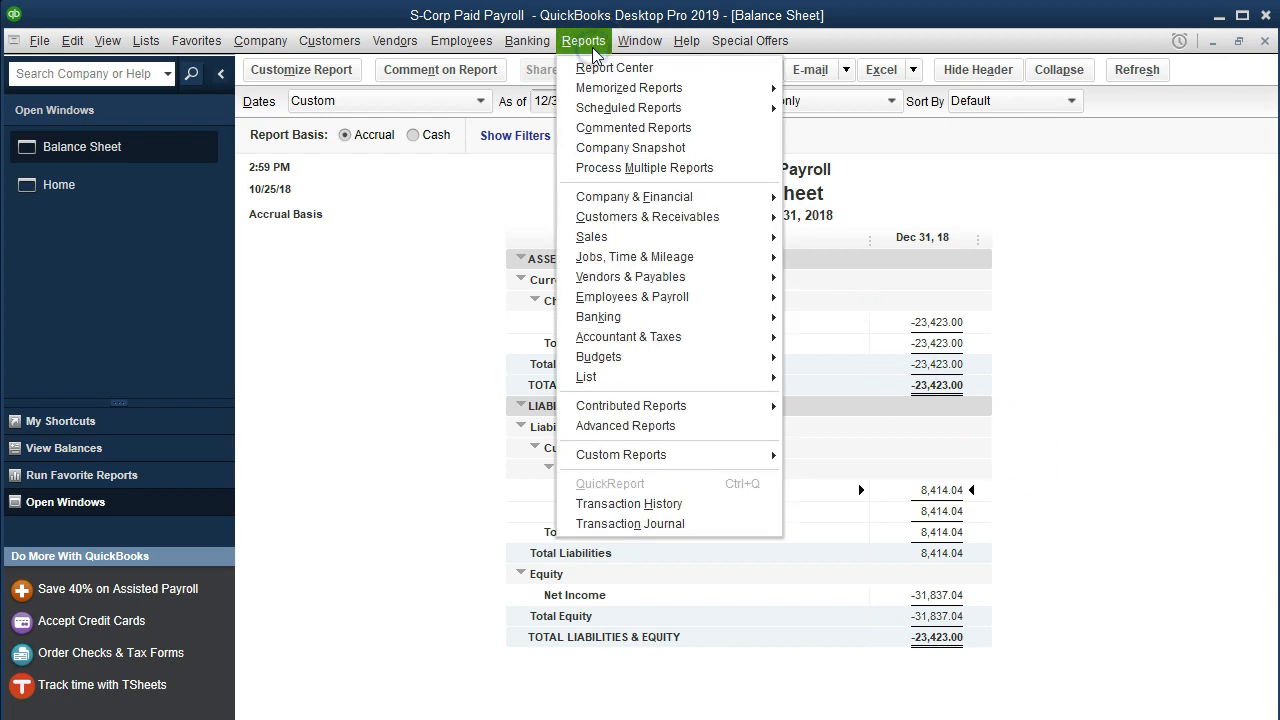
{"action": "mouse_move", "coordinate": [748, 199]}
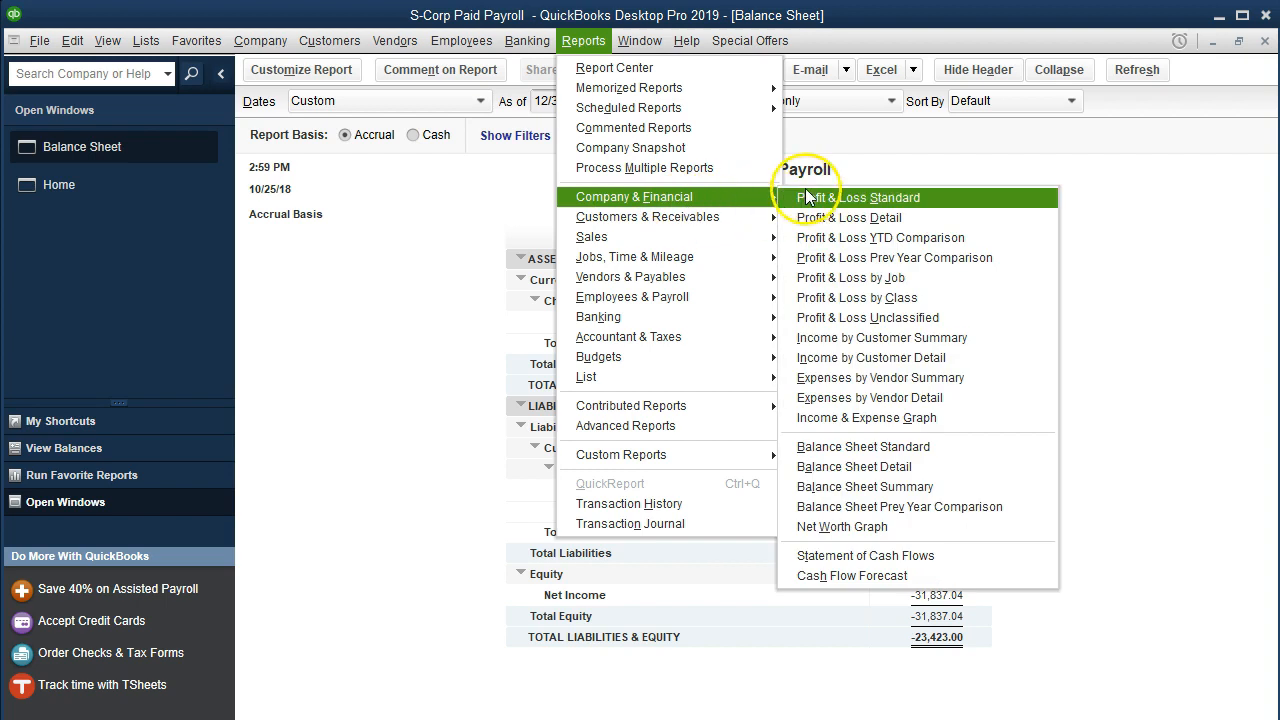
{"action": "left_click", "coordinate": [838, 199]}
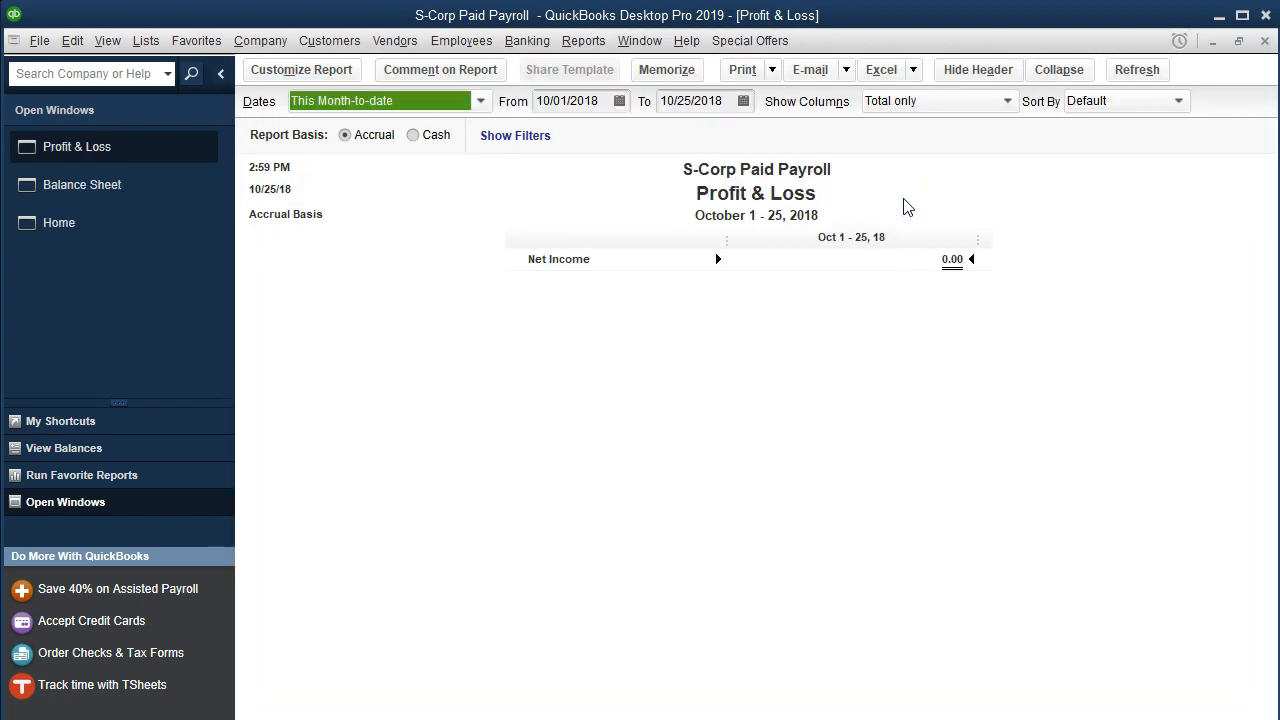
{"action": "key", "text": "Tab"}
{"action": "type", "text": "0"}
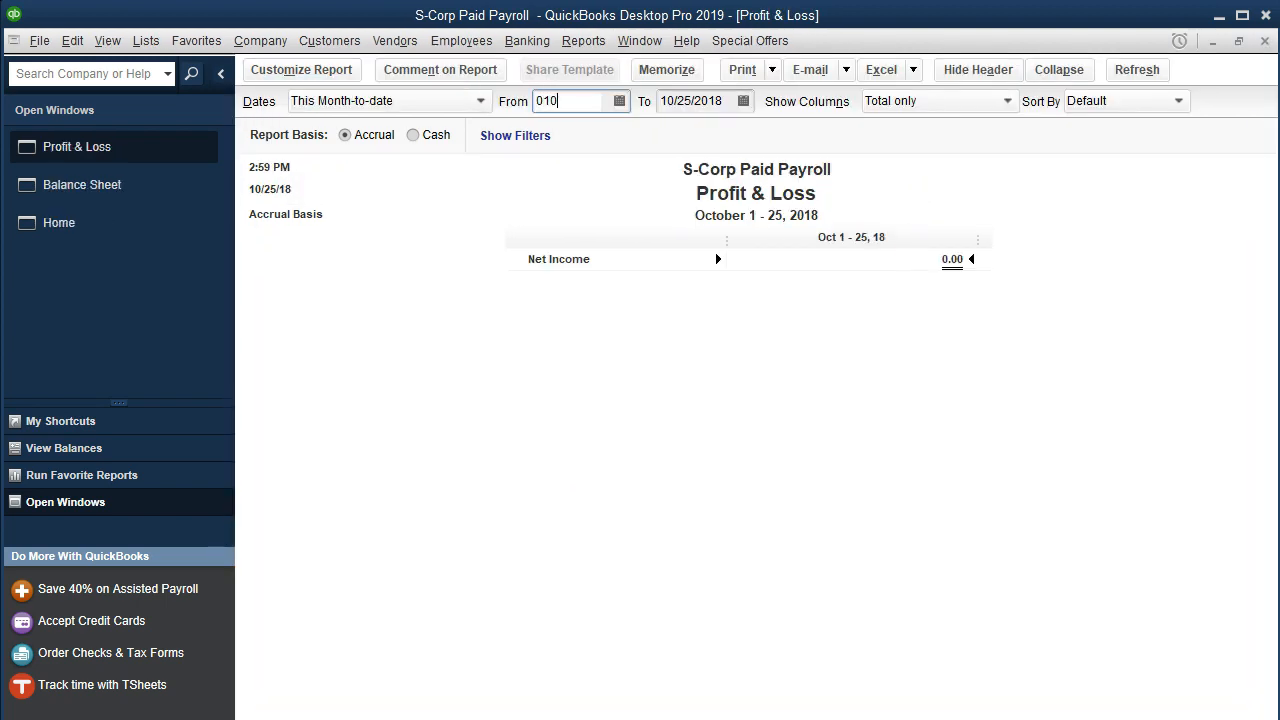
{"action": "type", "text": "1/01/2018"}
{"action": "key", "text": "Tab"}
{"action": "type", "text": "123118"}
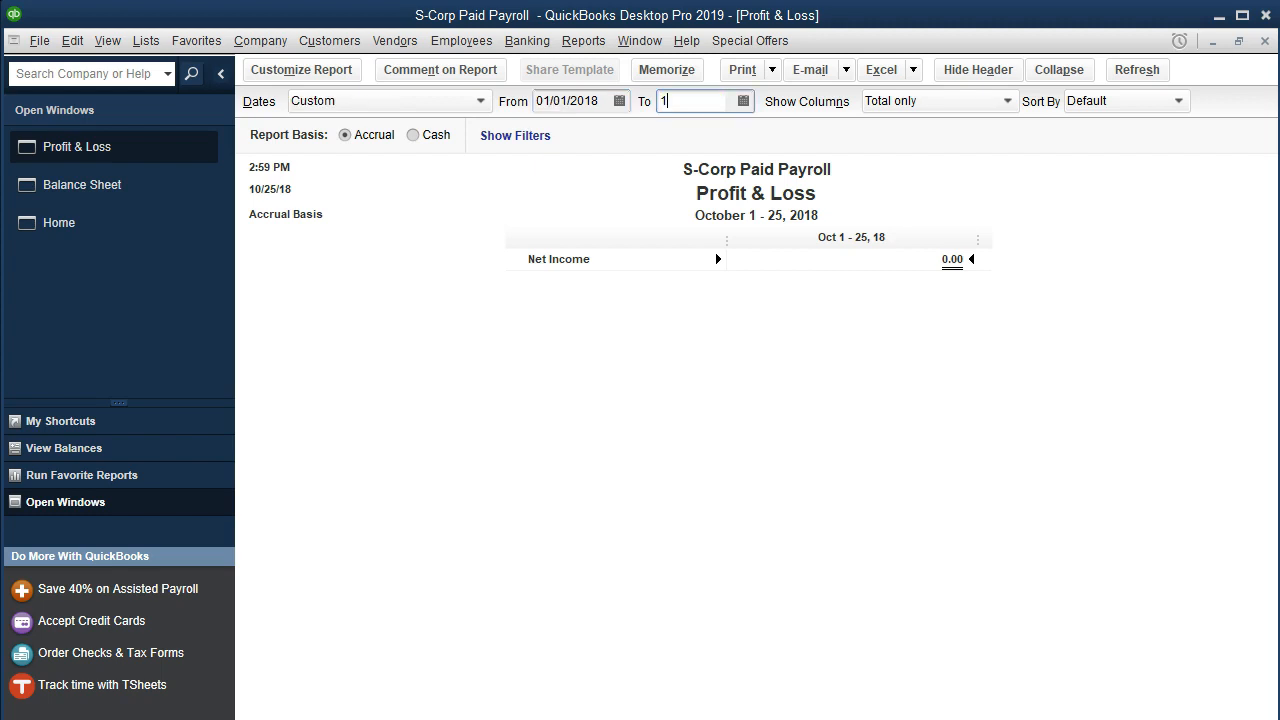
{"action": "key", "text": "Tab"}
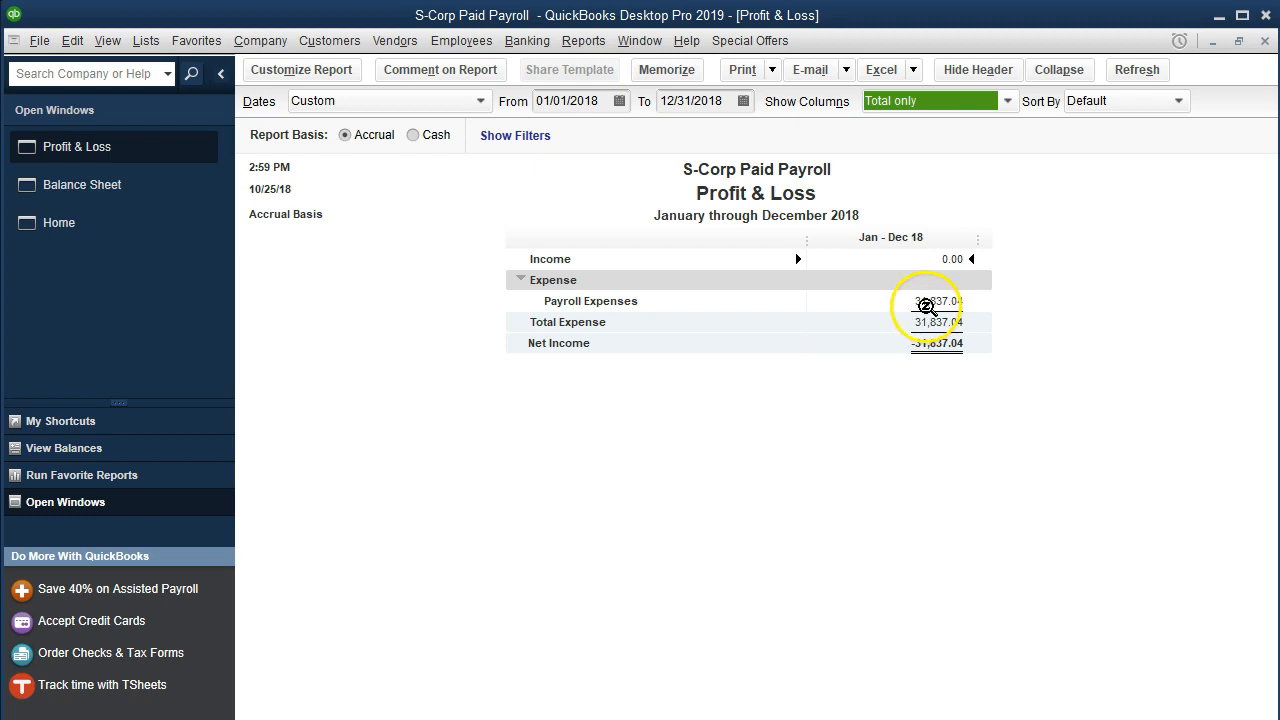
{"action": "left_click", "coordinate": [925, 300]}
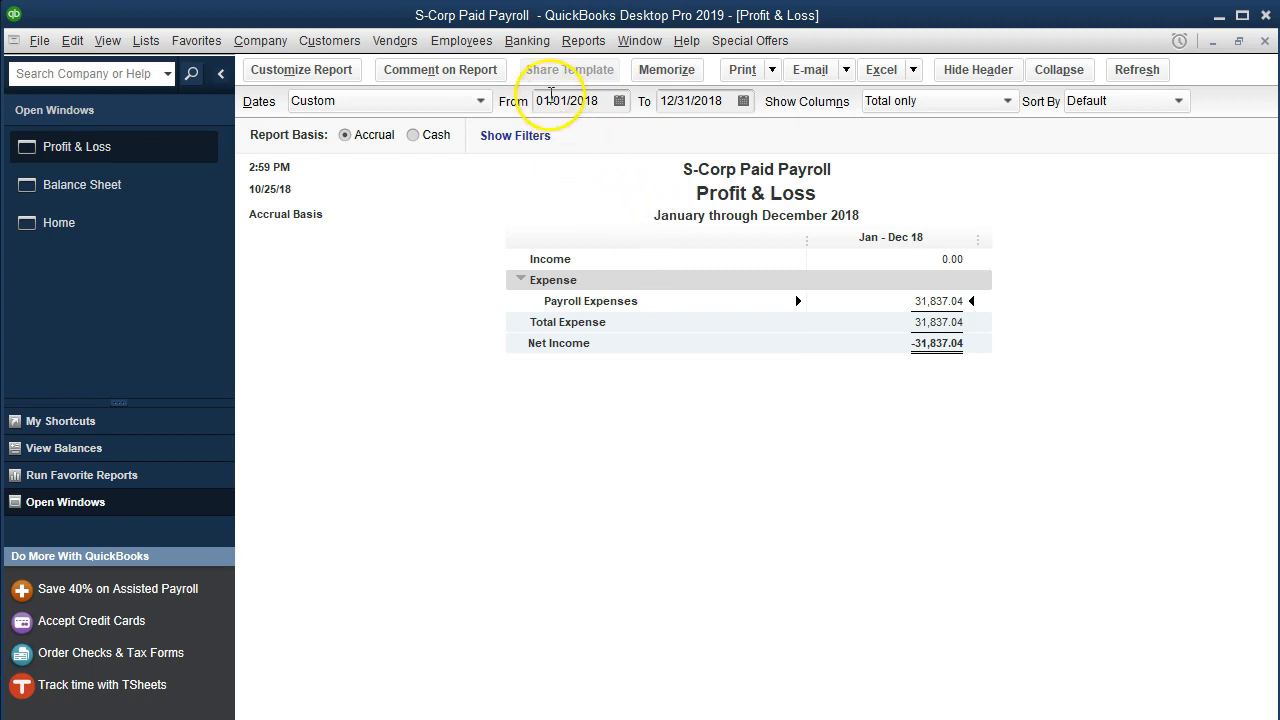
- Create the federal Quarterly Form 941/Sch. B for the quarter ending 09/30/2018 and go past the interview to Part 1
{"action": "left_click", "coordinate": [467, 48]}
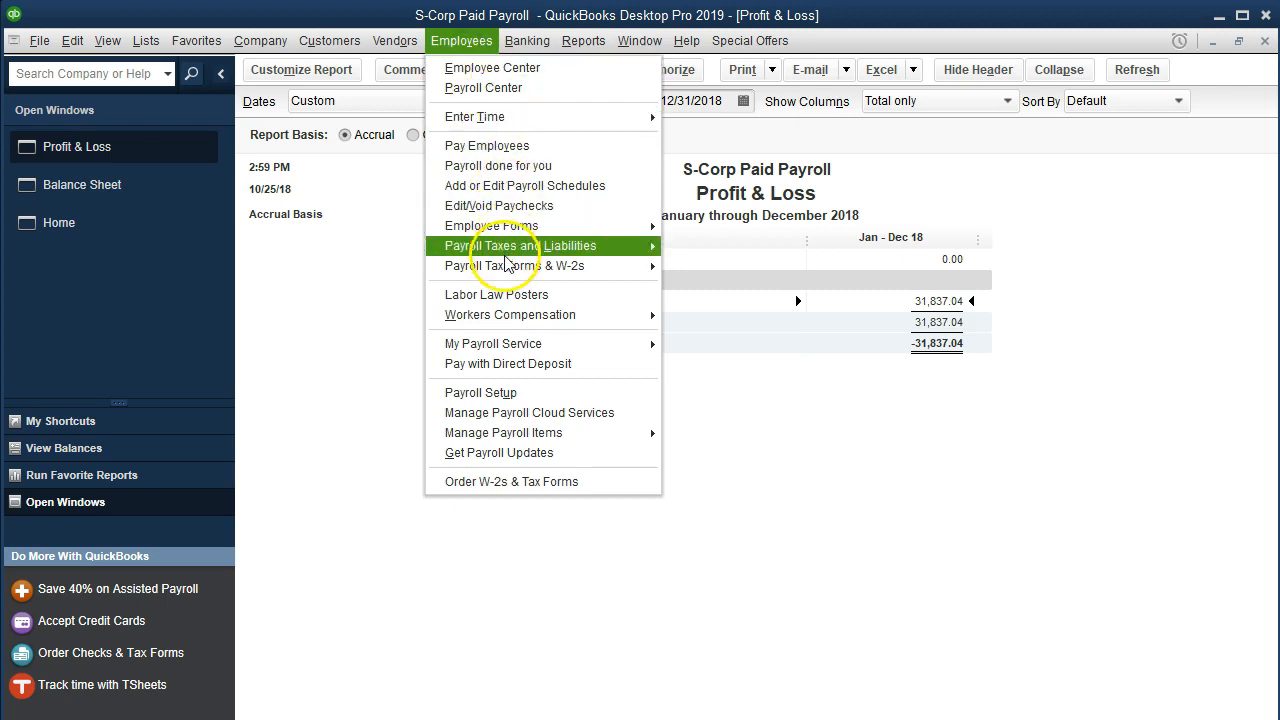
{"action": "mouse_move", "coordinate": [530, 266]}
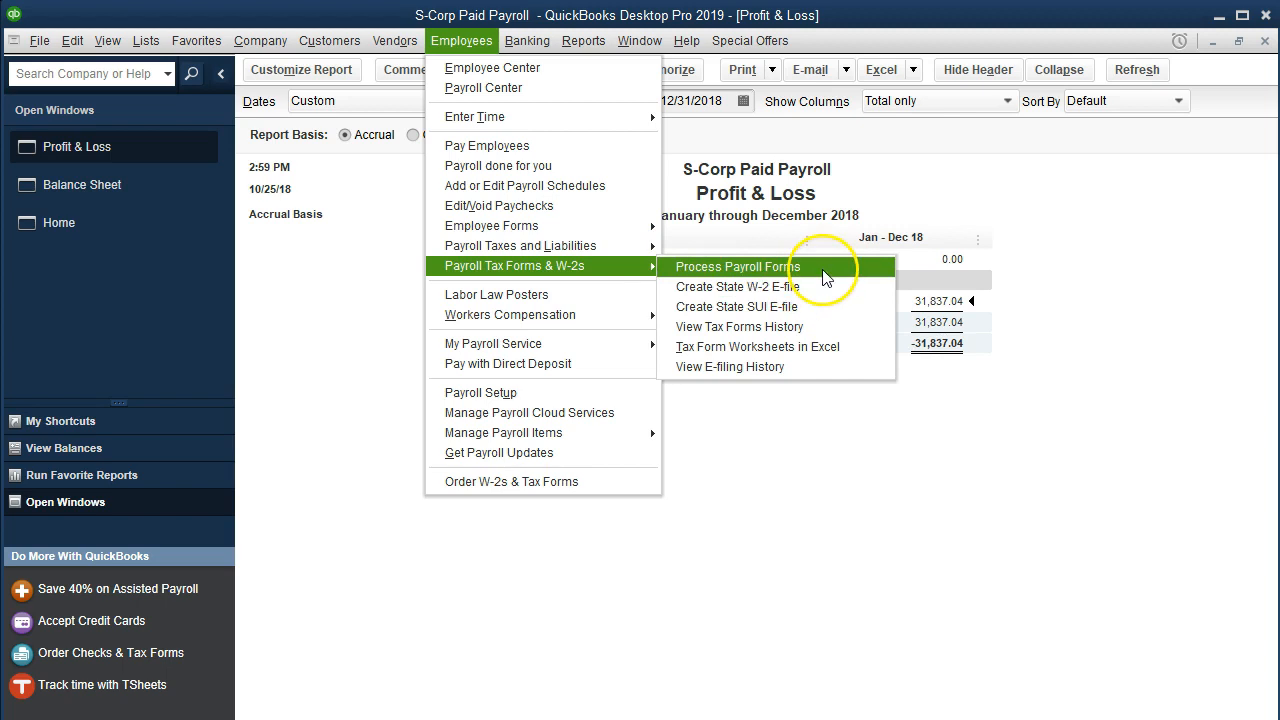
{"action": "left_click", "coordinate": [818, 268]}
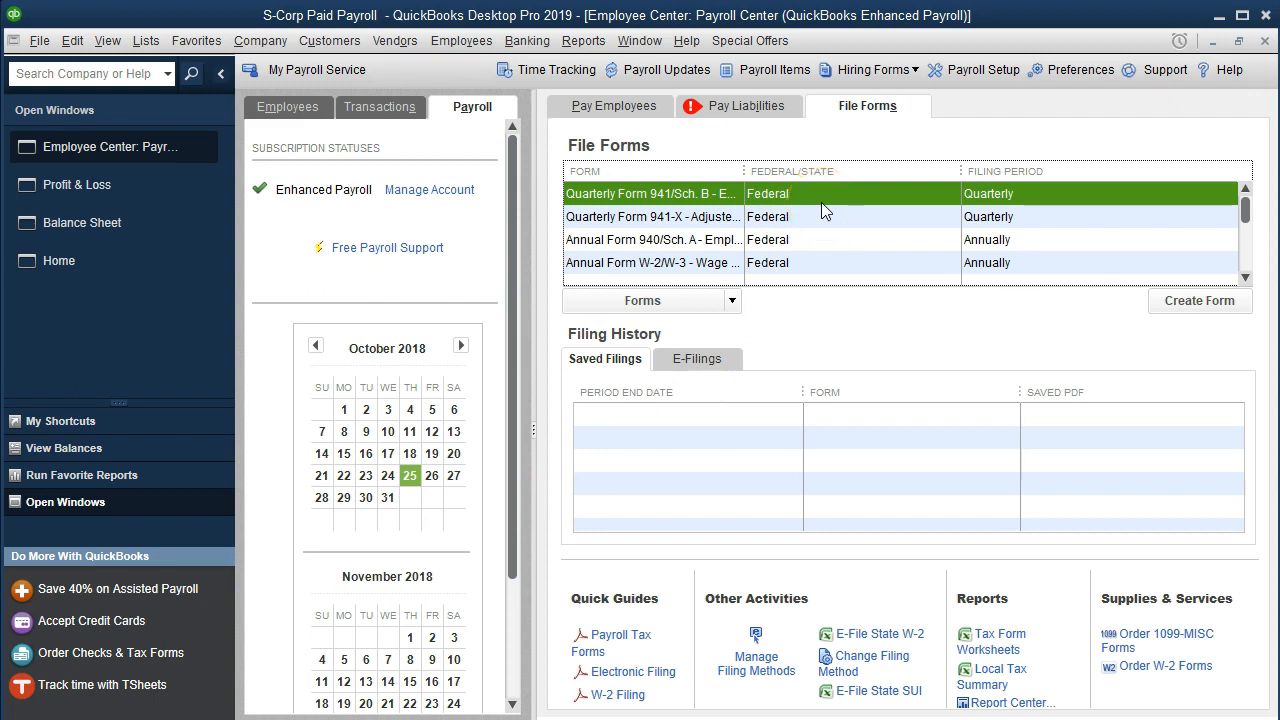
{"action": "double_click", "coordinate": [821, 202]}
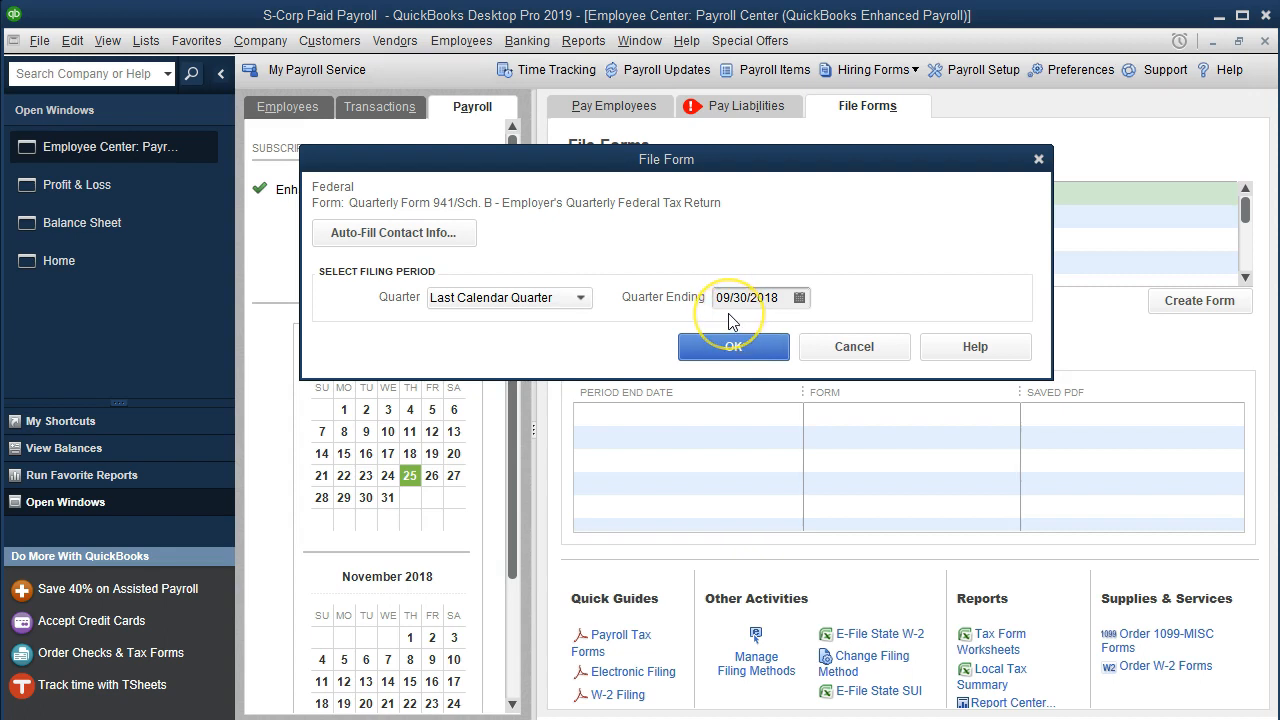
{"action": "left_click", "coordinate": [754, 346]}
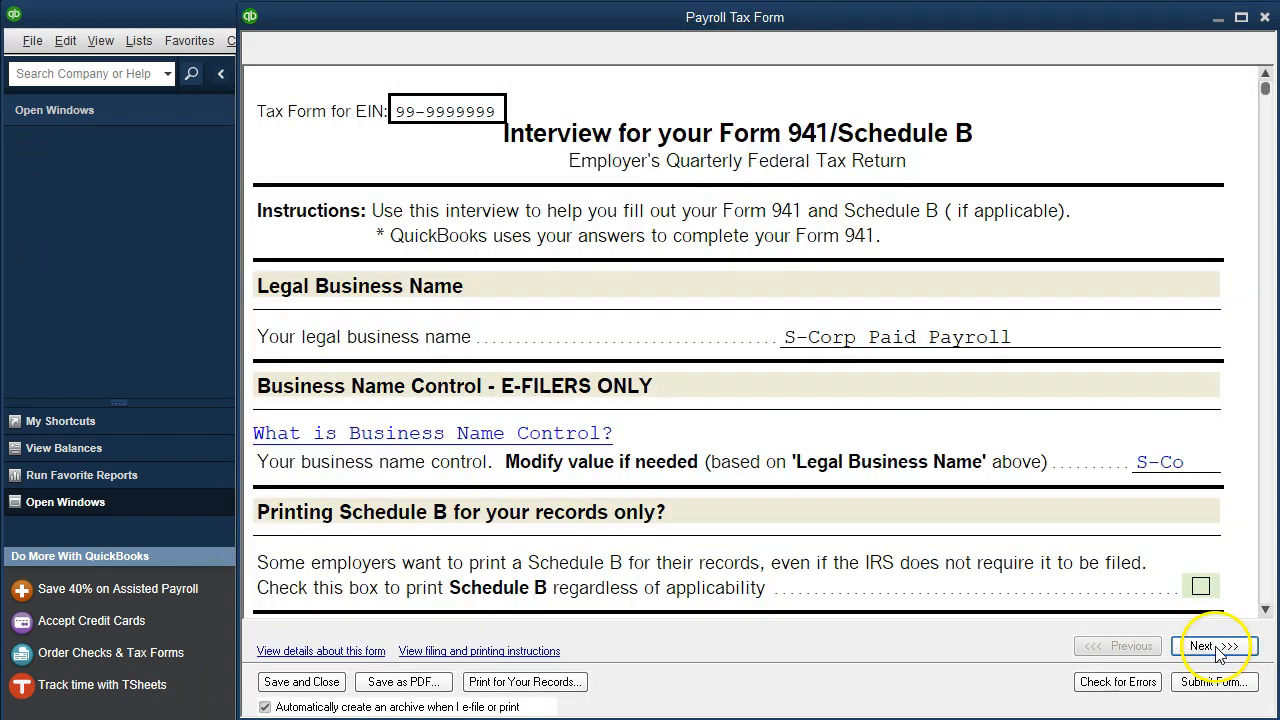
{"action": "left_click", "coordinate": [1215, 647]}
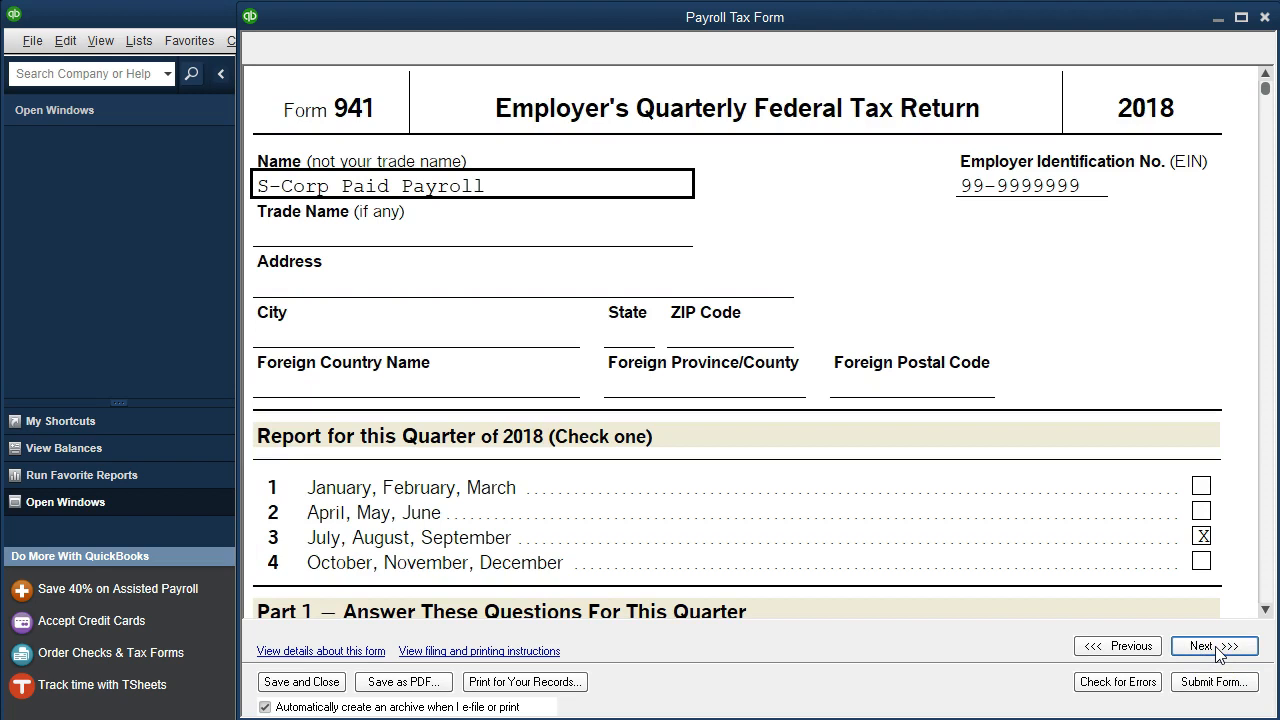
{"action": "scroll", "coordinate": [1057, 571], "scroll_direction": "down", "scroll_amount": 10}
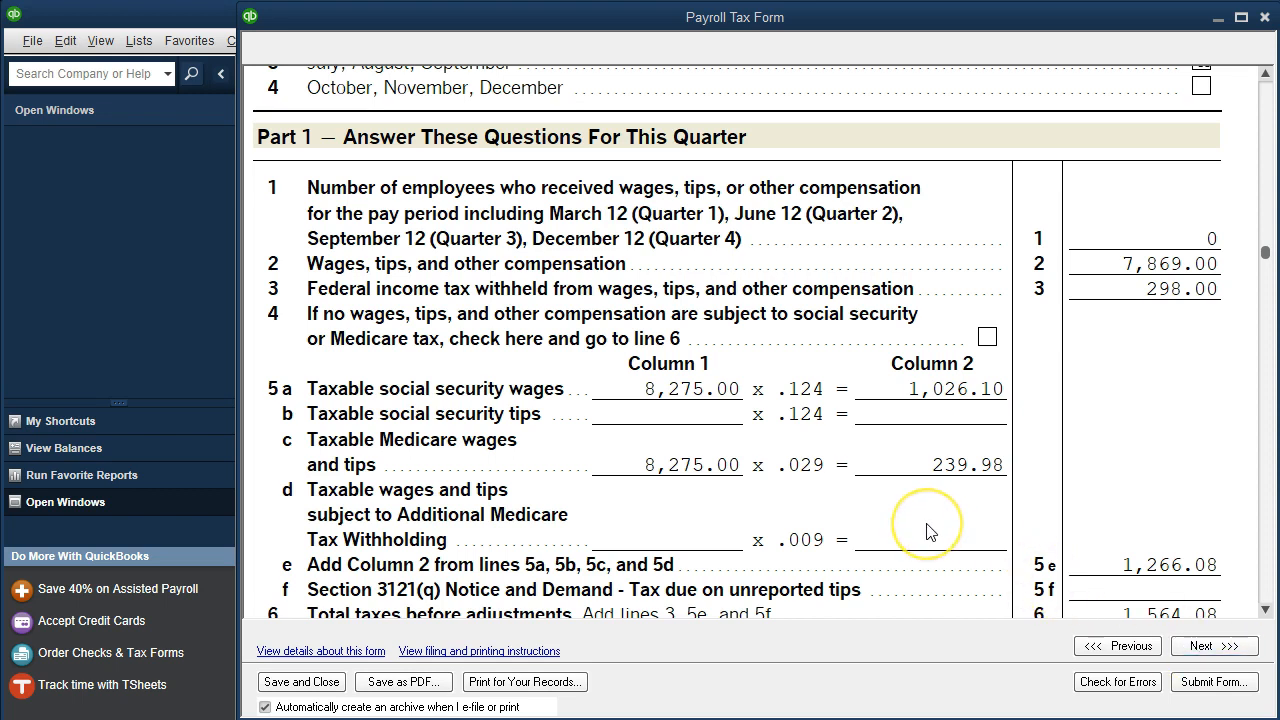
- Switch to Calculator, multiply 4062.5 by 2, and reposition its window over the tax form
{"action": "key", "text": "alt+Tab"}
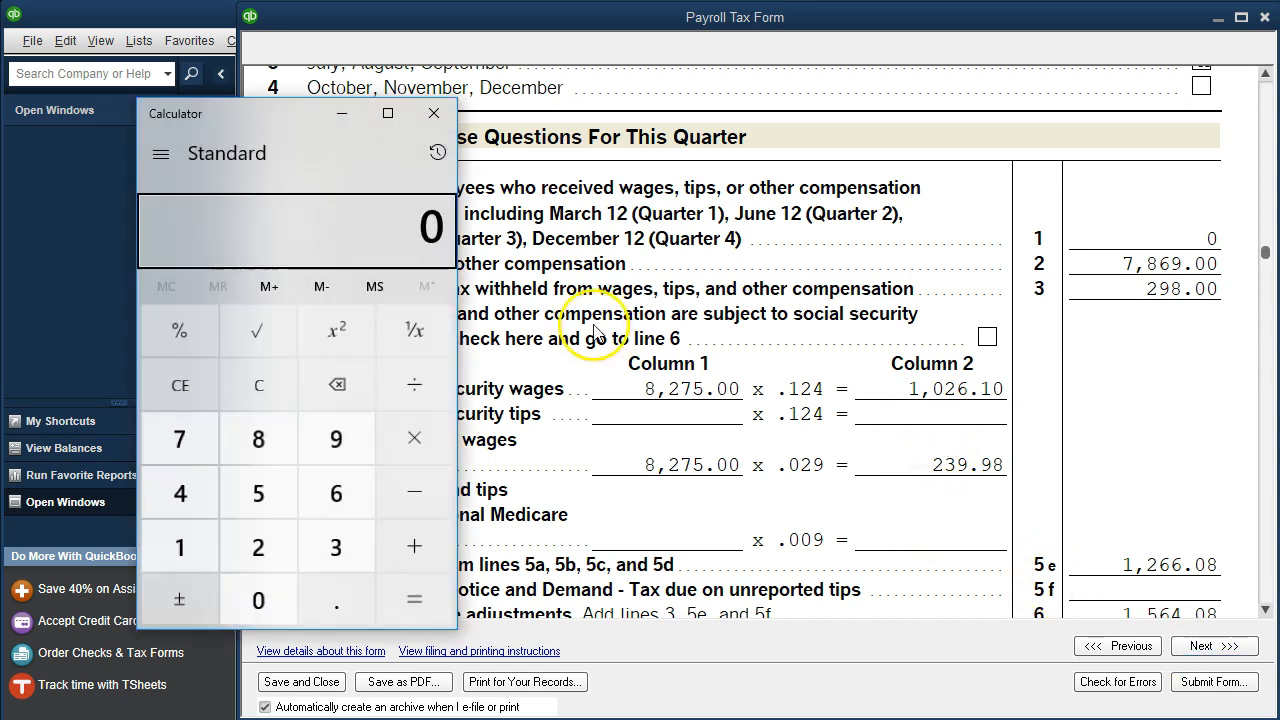
{"action": "left_click", "coordinate": [266, 396]}
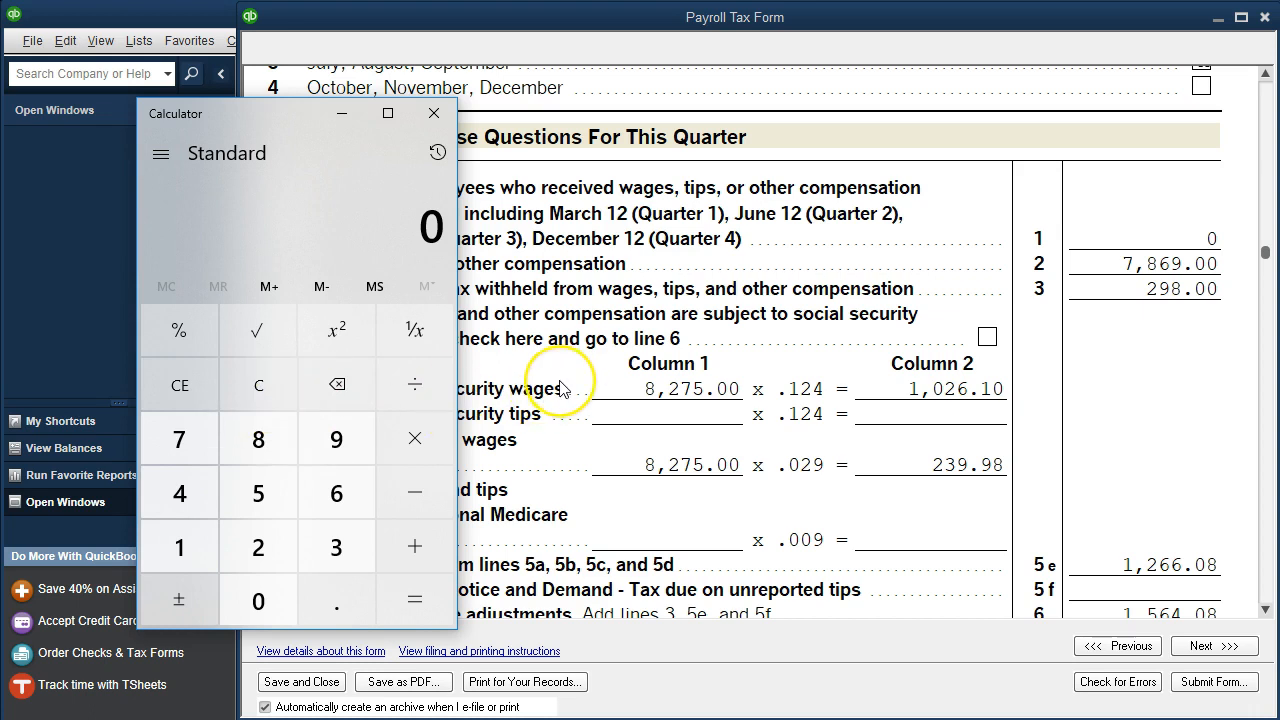
{"action": "type", "text": "406"}
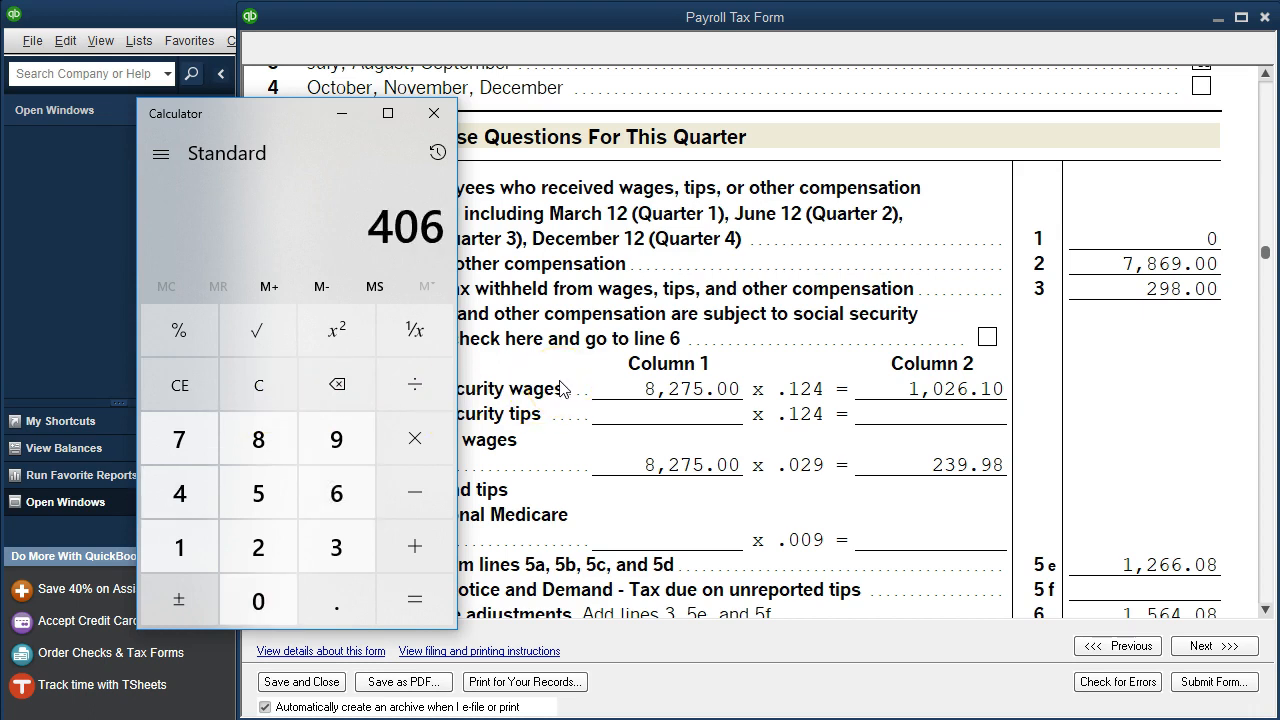
{"action": "type", "text": "2.5*2"}
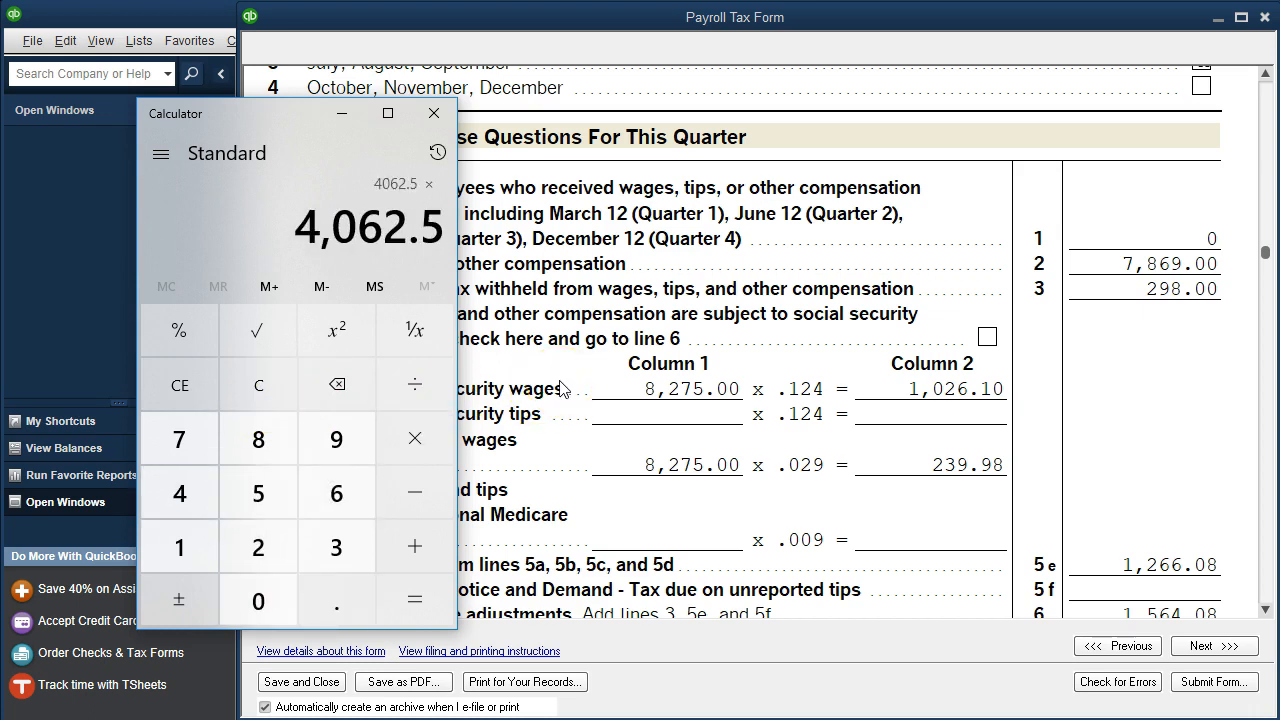
{"action": "key", "text": "Return"}
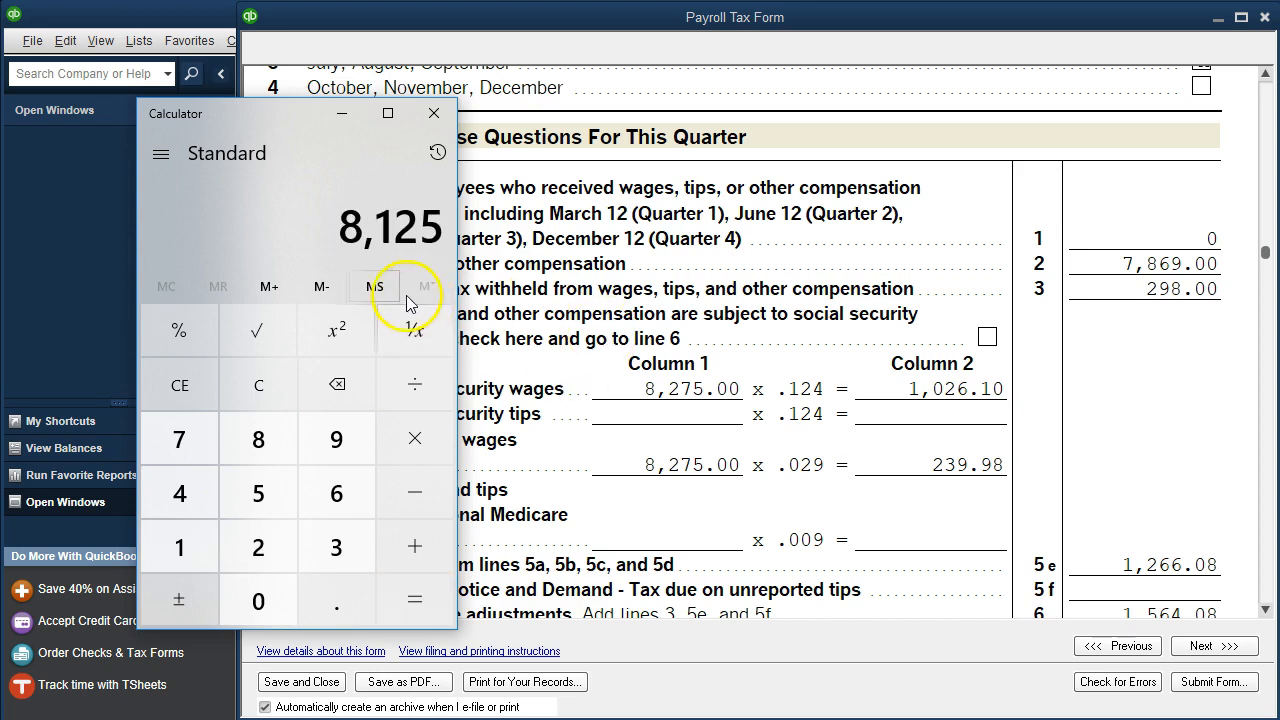
{"action": "left_click_drag", "start_coordinate": [271, 120], "coordinate": [171, 129]}
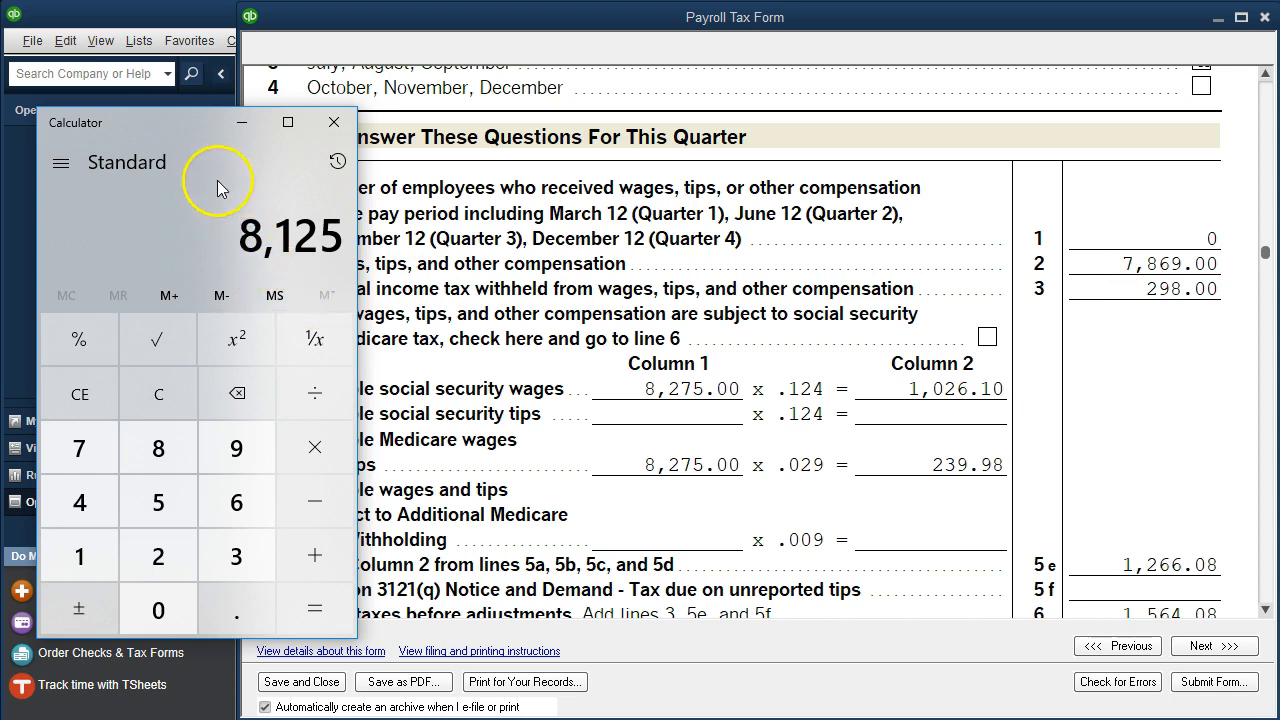
{"action": "left_click_drag", "start_coordinate": [191, 128], "coordinate": [387, 192]}
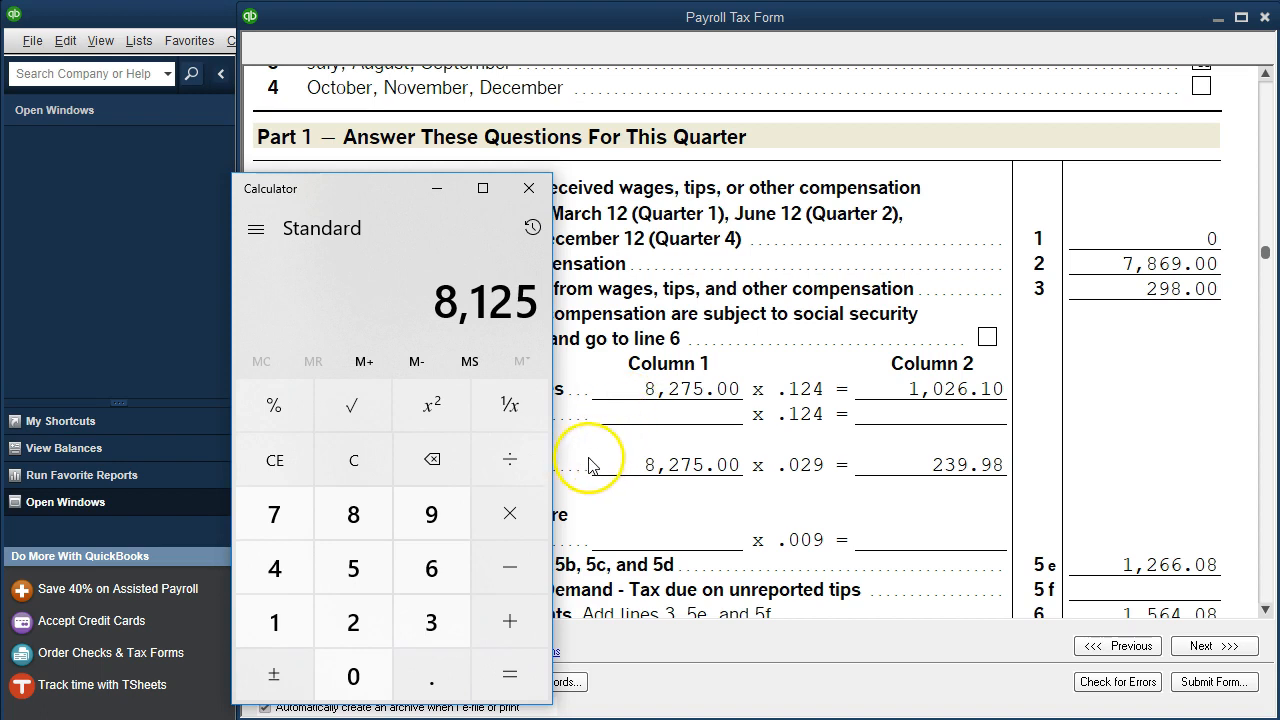
- Add 200 to the calculated wages and subtract 25 twice to check the taxable social security wages
{"action": "key", "text": "plus"}
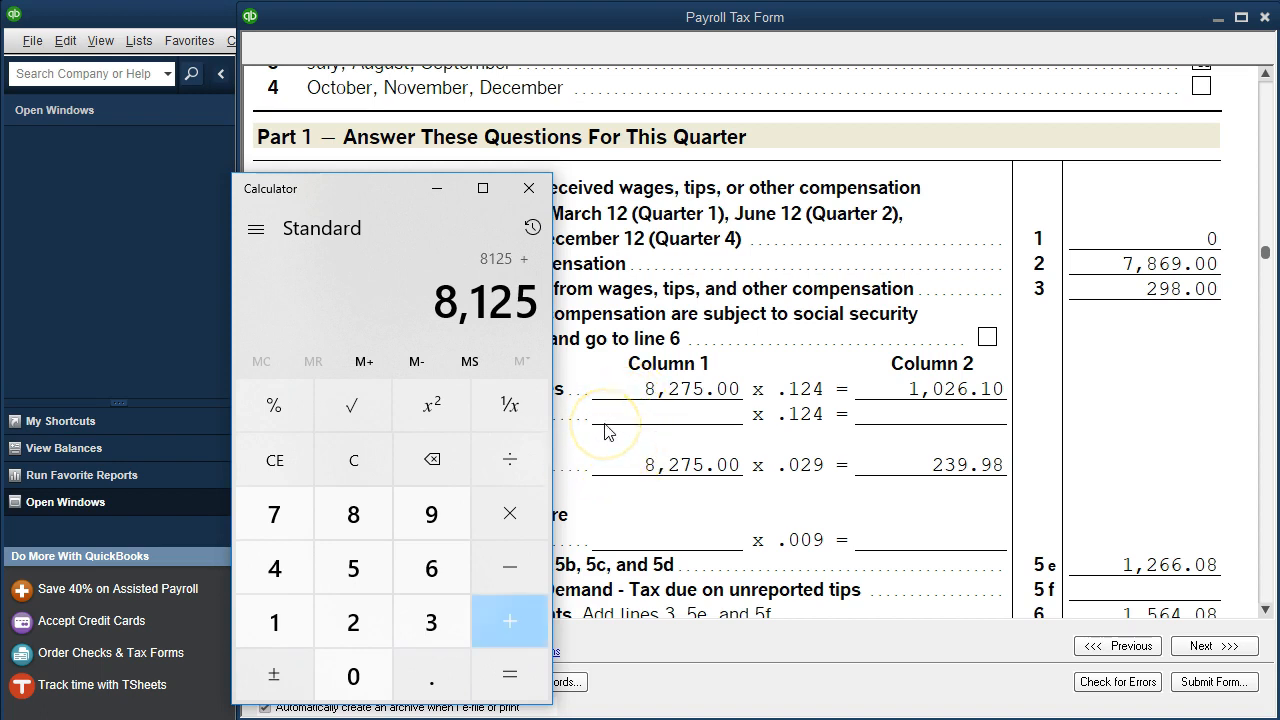
{"action": "type", "text": "200"}
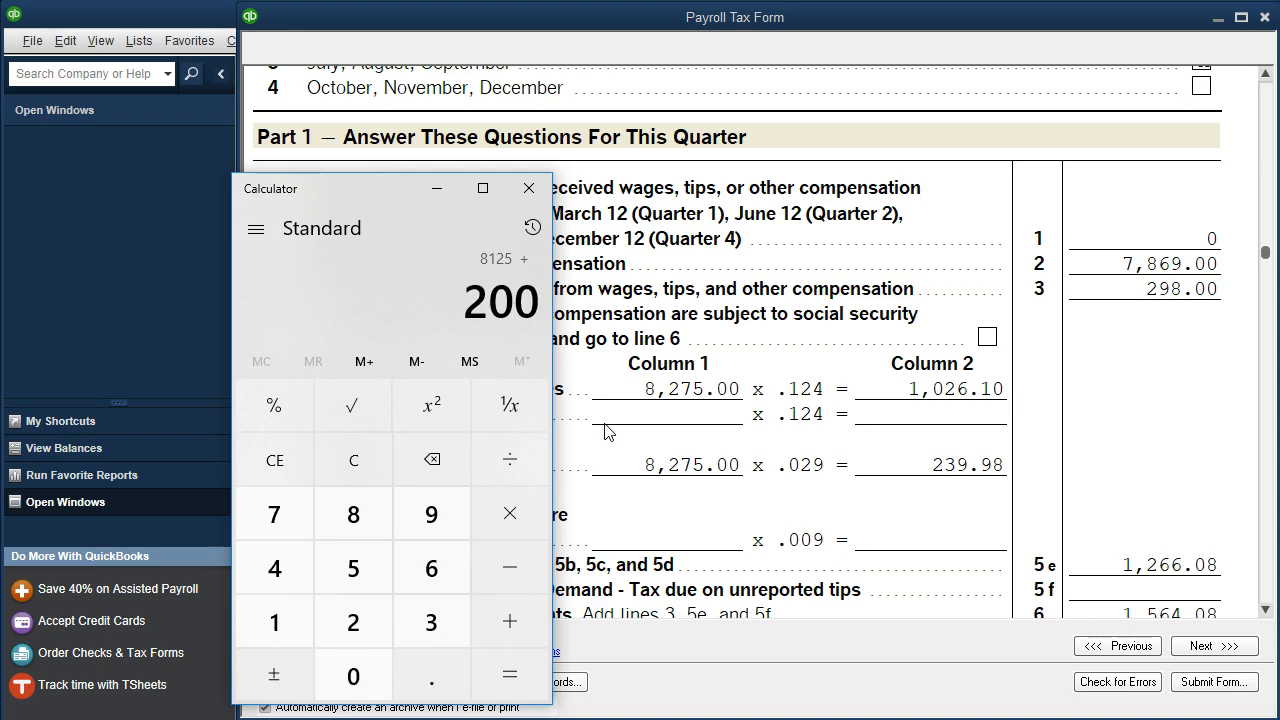
{"action": "key", "text": "plus"}
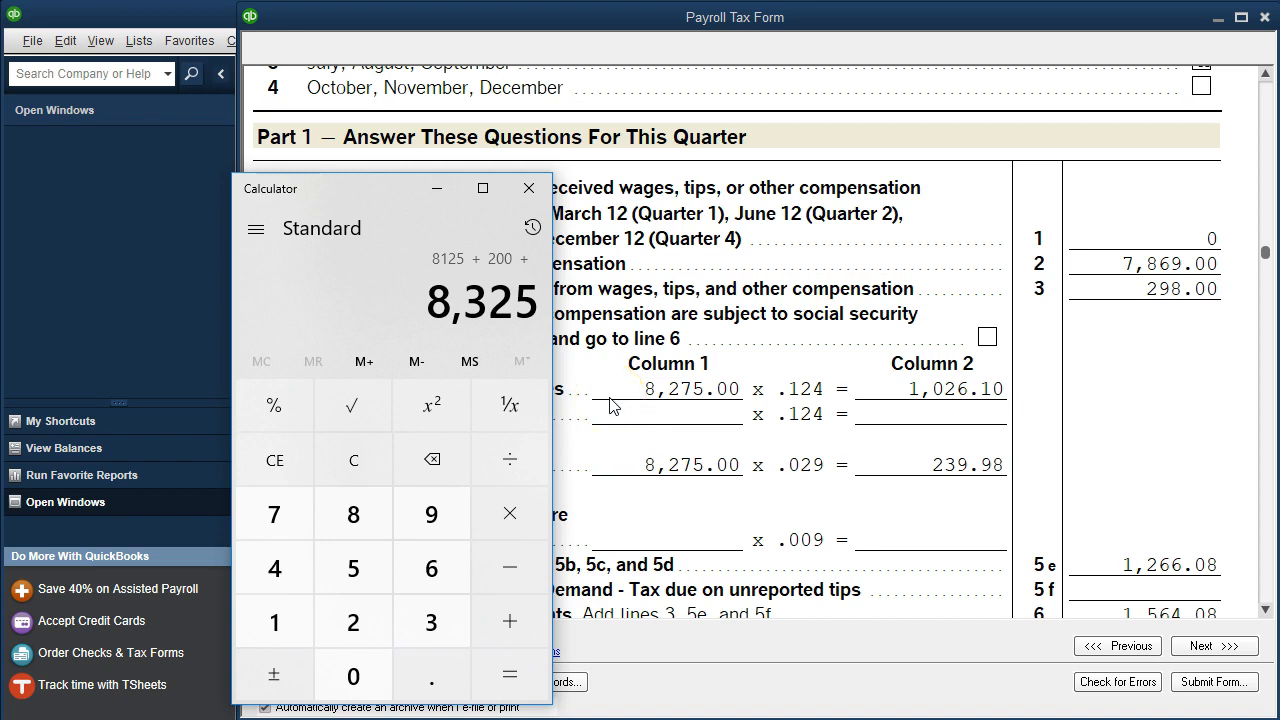
{"action": "key", "text": "minus"}
{"action": "type", "text": "25"}
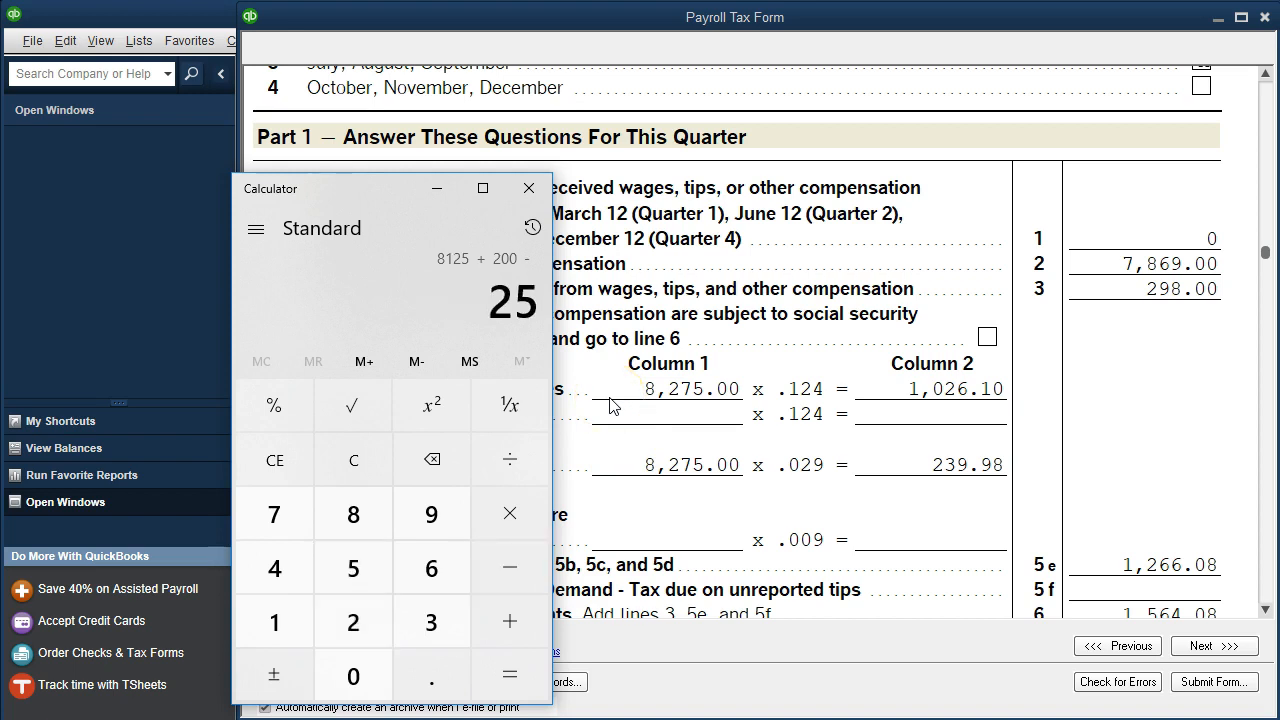
{"action": "key", "text": "minus"}
{"action": "type", "text": "25"}
{"action": "key", "text": "Return"}
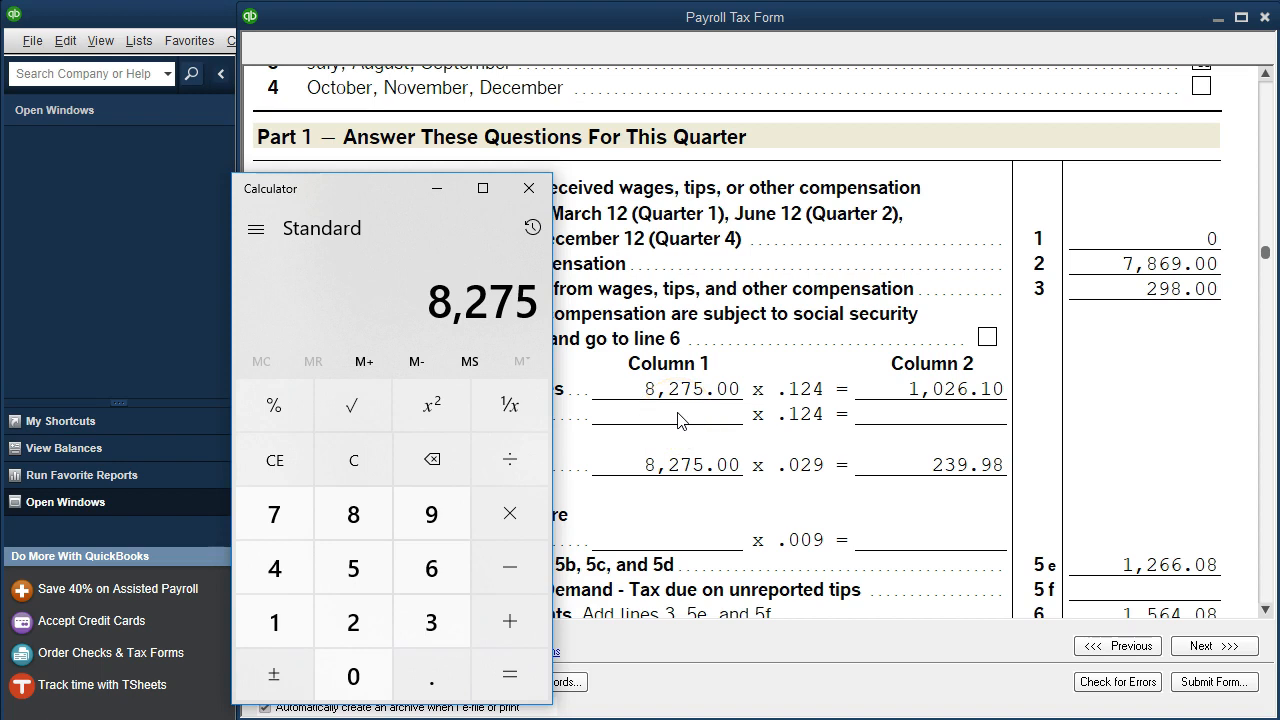
- Uncover more of the form and subtract the line 2 wages of 7869 from the calculated total
{"action": "left_click_drag", "start_coordinate": [383, 194], "coordinate": [330, 244]}
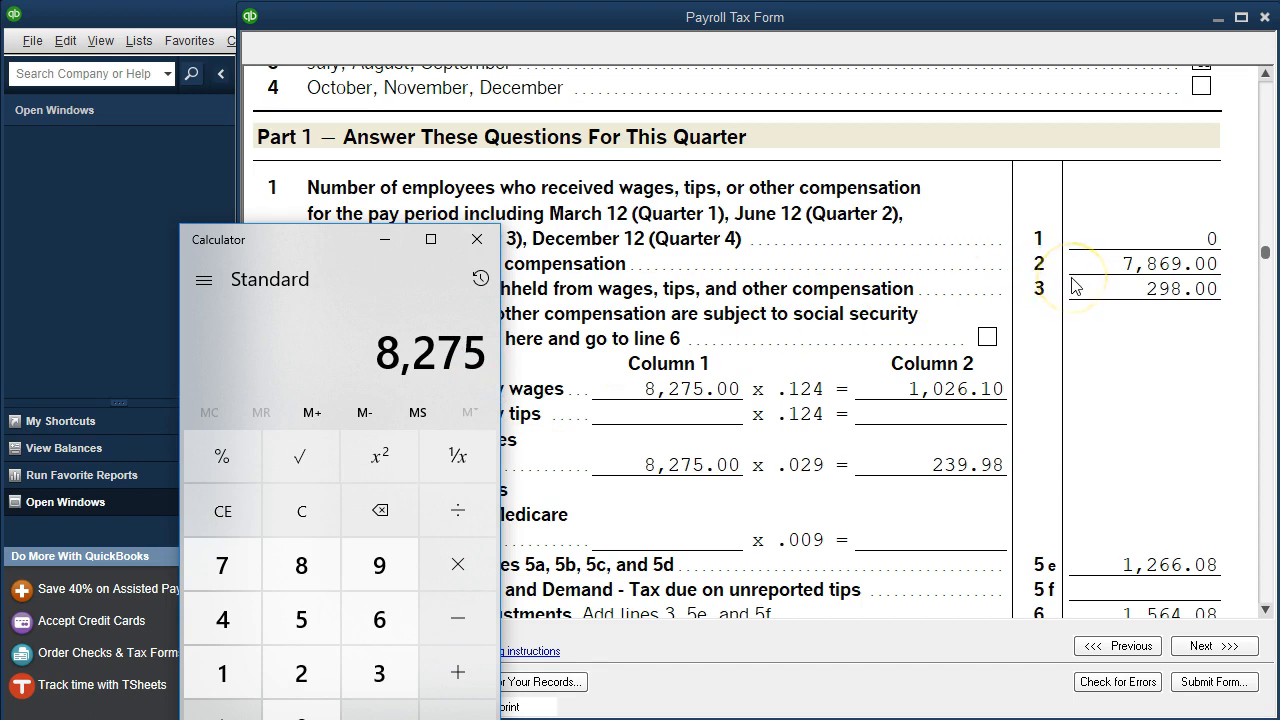
{"action": "left_click", "coordinate": [473, 620]}
{"action": "type", "text": "7869"}
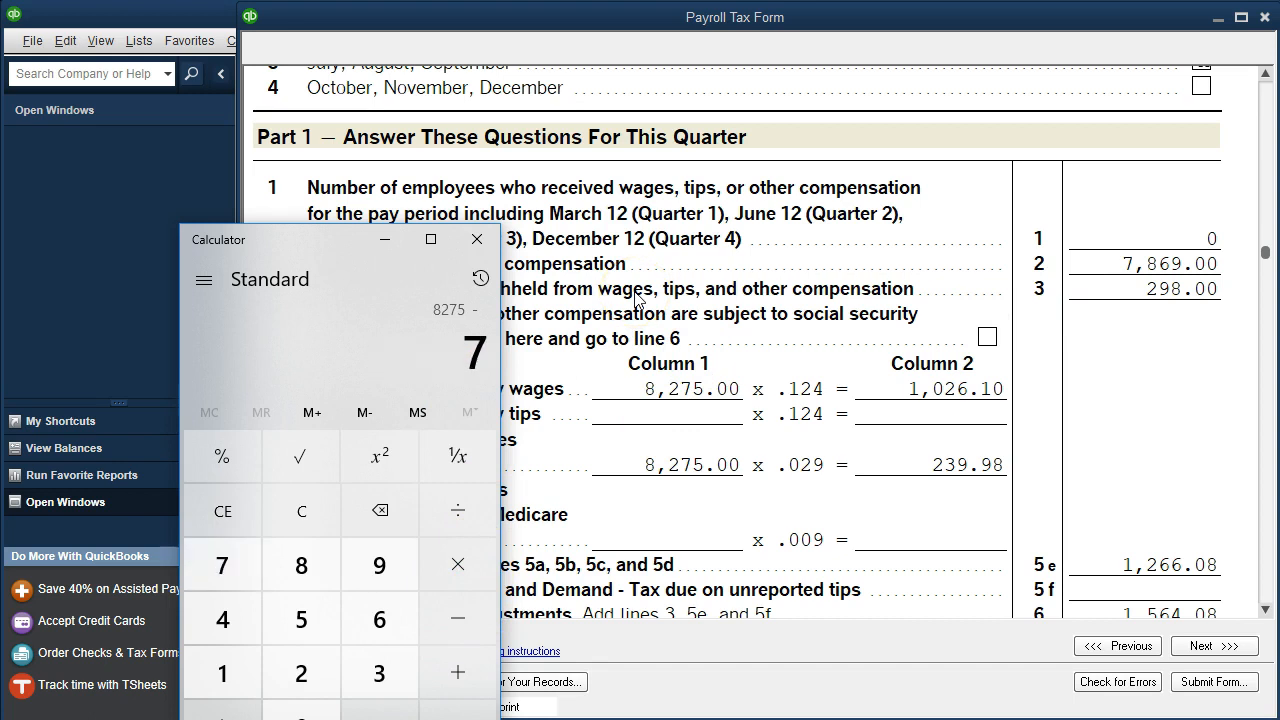
{"action": "key", "text": "Return"}
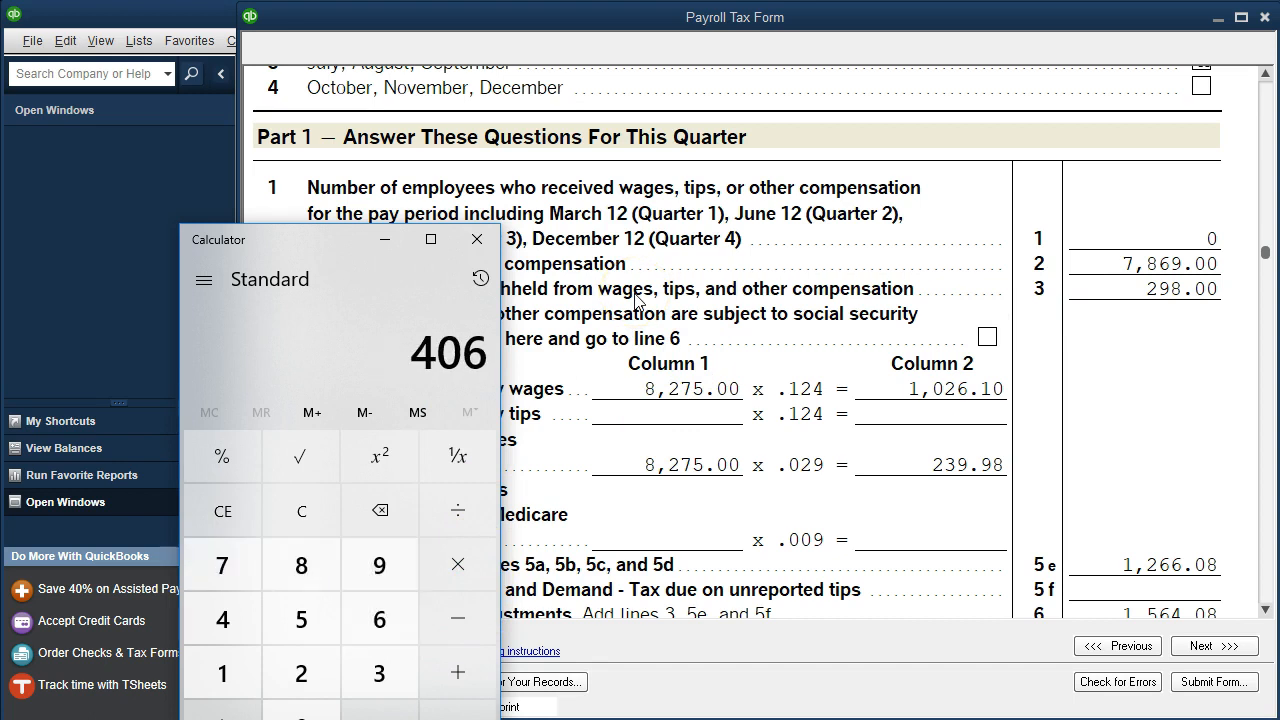
- Divide the calculated wage difference by 2 to get the per-period amount, and close Calculator
{"action": "left_click", "coordinate": [462, 512]}
{"action": "left_click", "coordinate": [320, 671]}
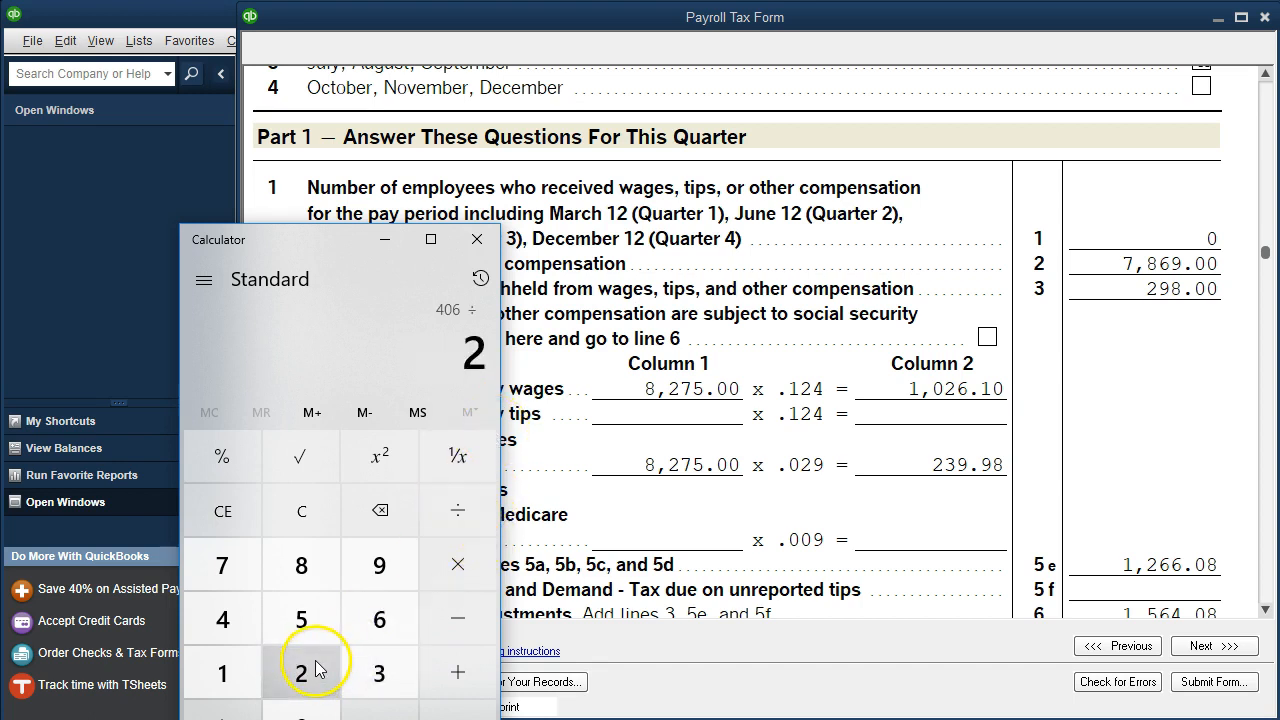
{"action": "left_click", "coordinate": [455, 712]}
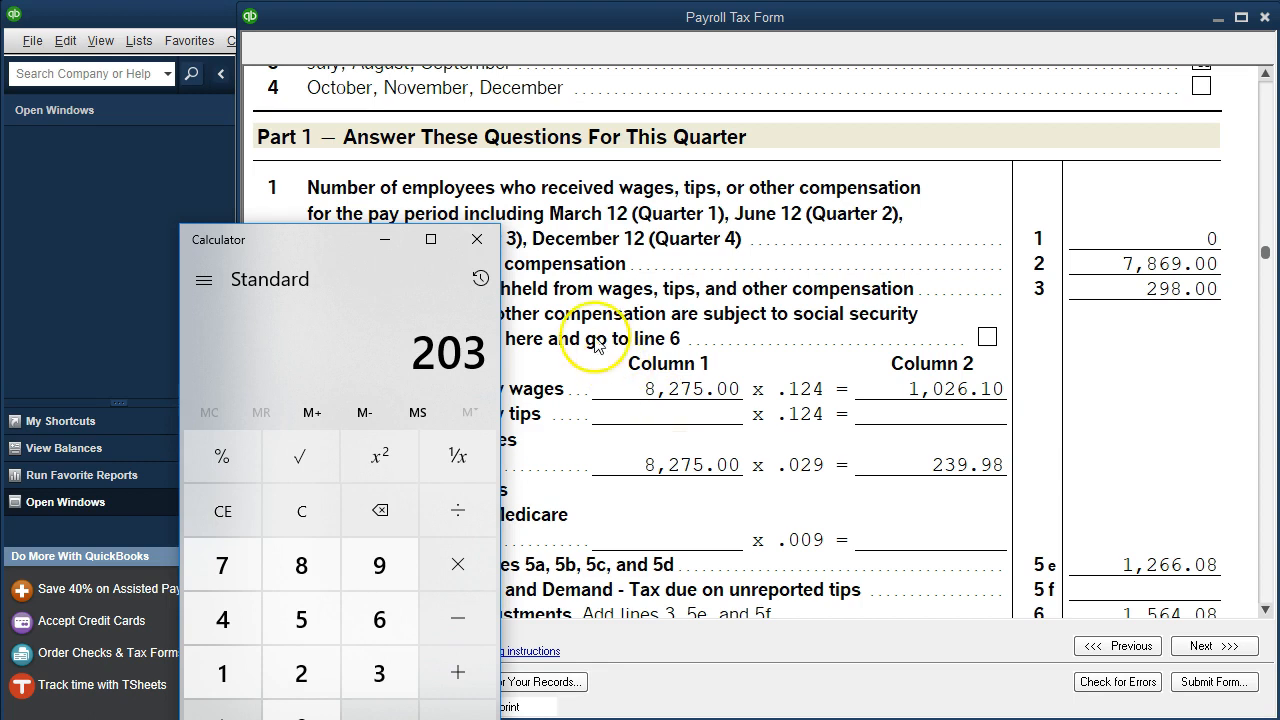
{"action": "left_click", "coordinate": [477, 239]}
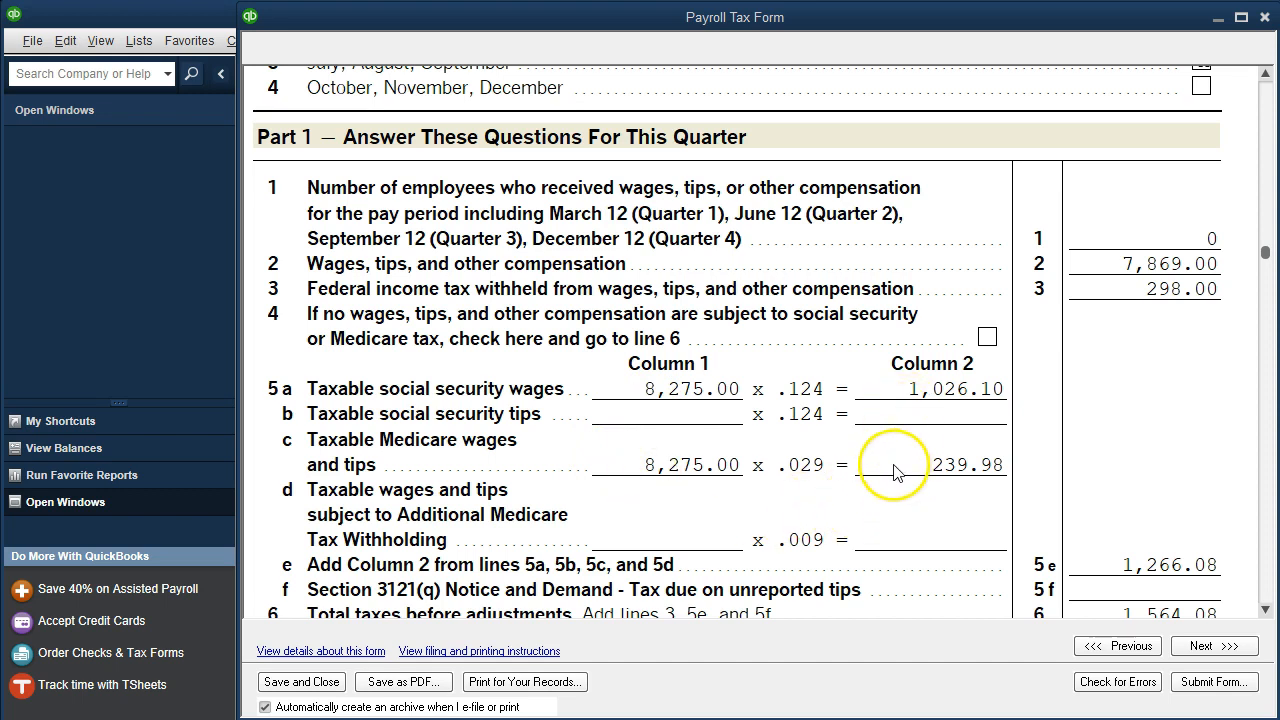
- Review Form 941 lines 5 through 15, including total taxes and balance due, and close the form with its Next Steps reminder
{"action": "scroll", "coordinate": [895, 472], "scroll_direction": "down", "scroll_amount": 5}
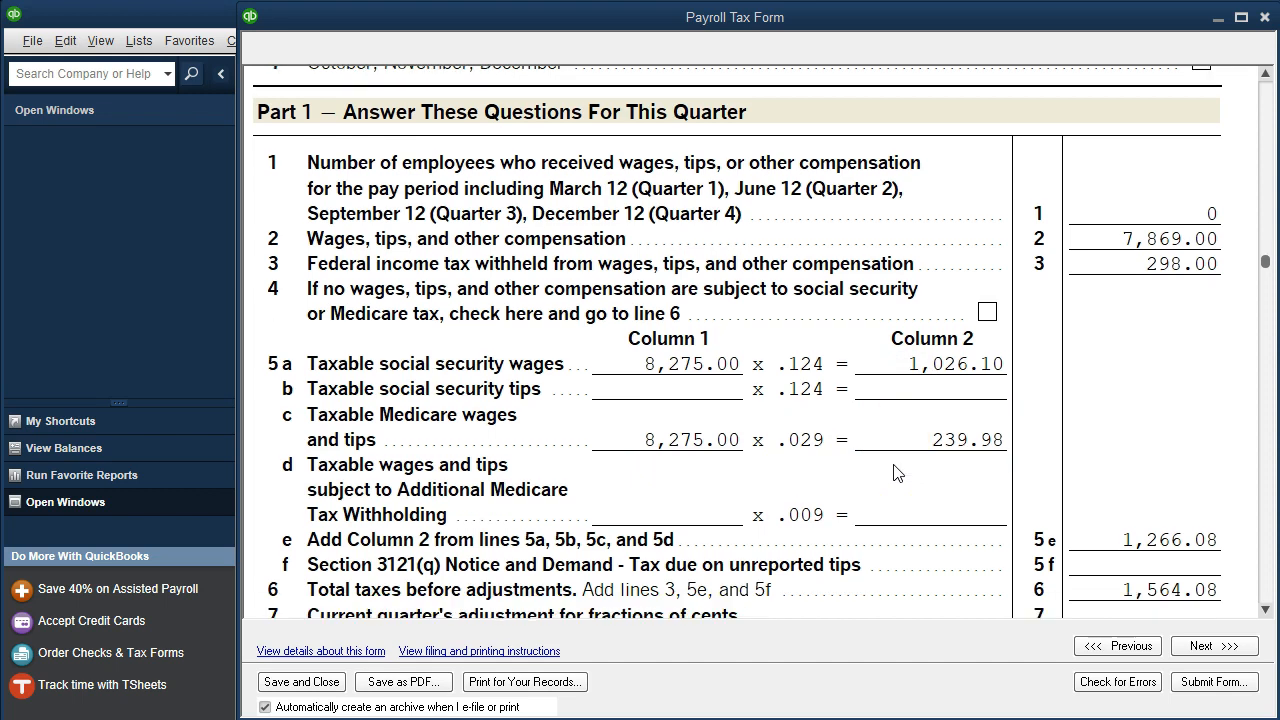
{"action": "scroll", "coordinate": [895, 472], "scroll_direction": "down", "scroll_amount": 5}
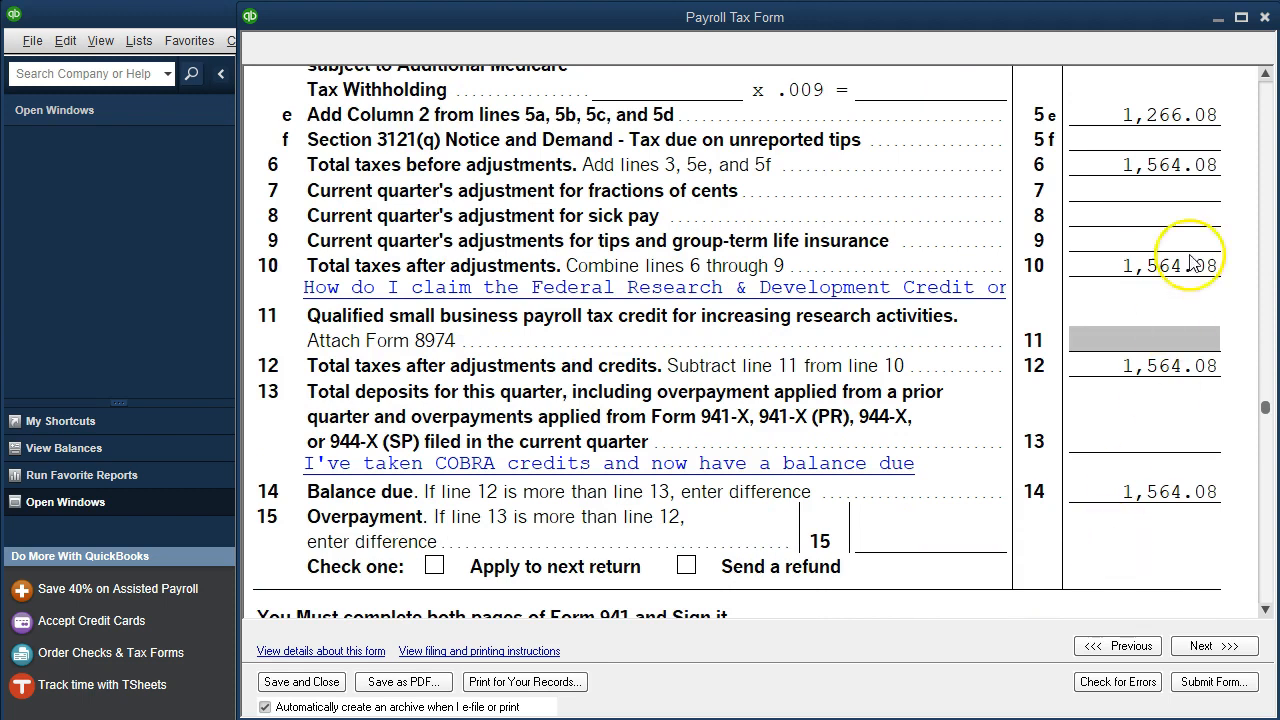
{"action": "left_click", "coordinate": [1265, 17]}
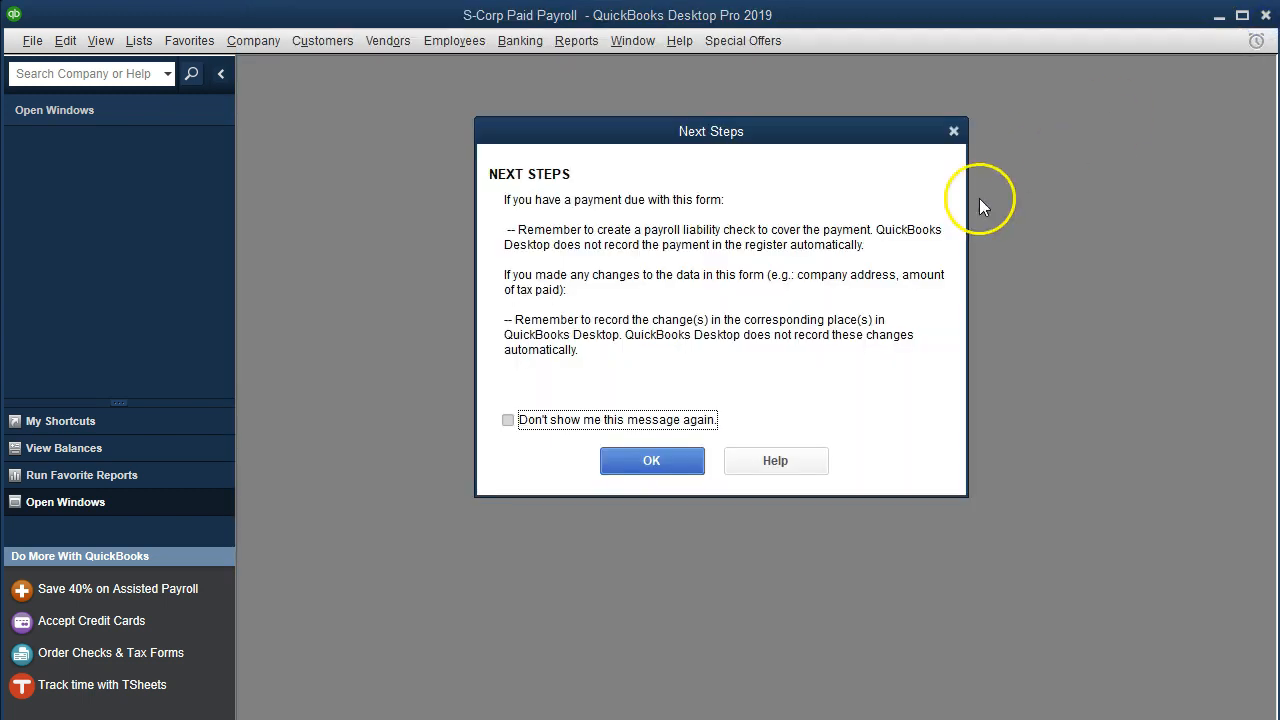
{"action": "left_click", "coordinate": [954, 131]}
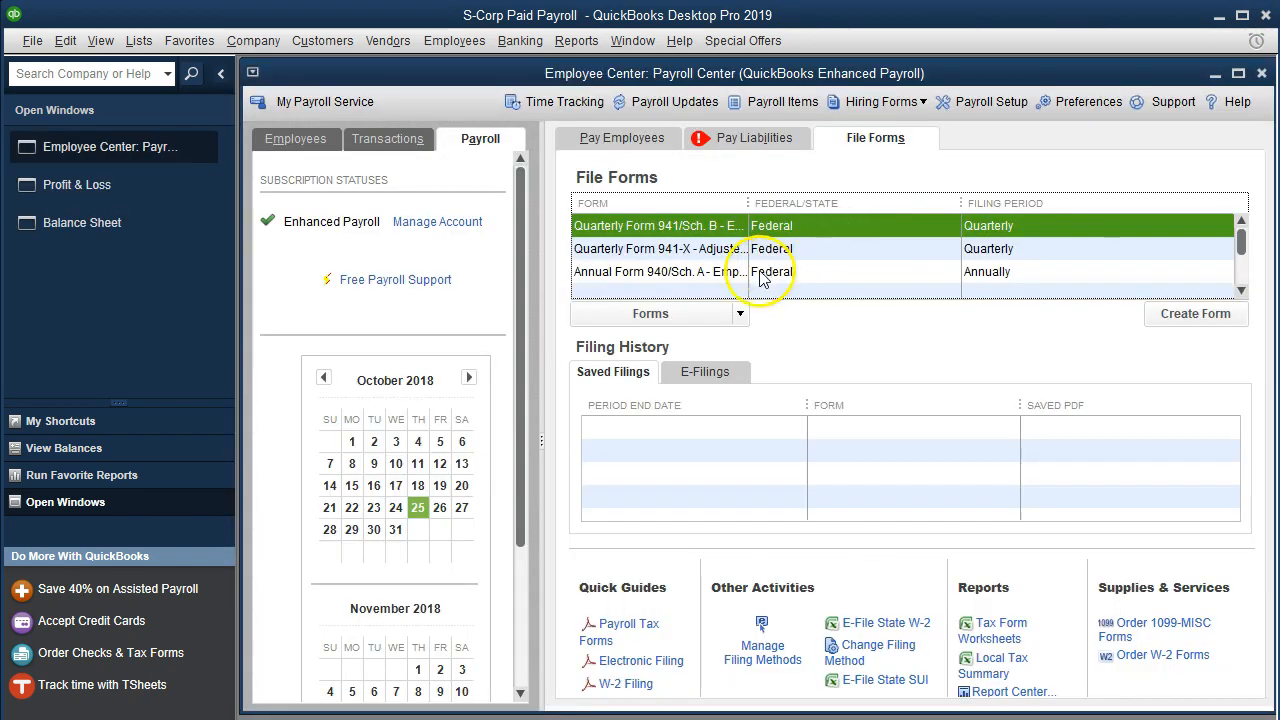
- Create the federal Annual Form W-2/W-3 for all employees for year 2018 and open the listed employee's form for review
{"action": "left_click", "coordinate": [1240, 291]}
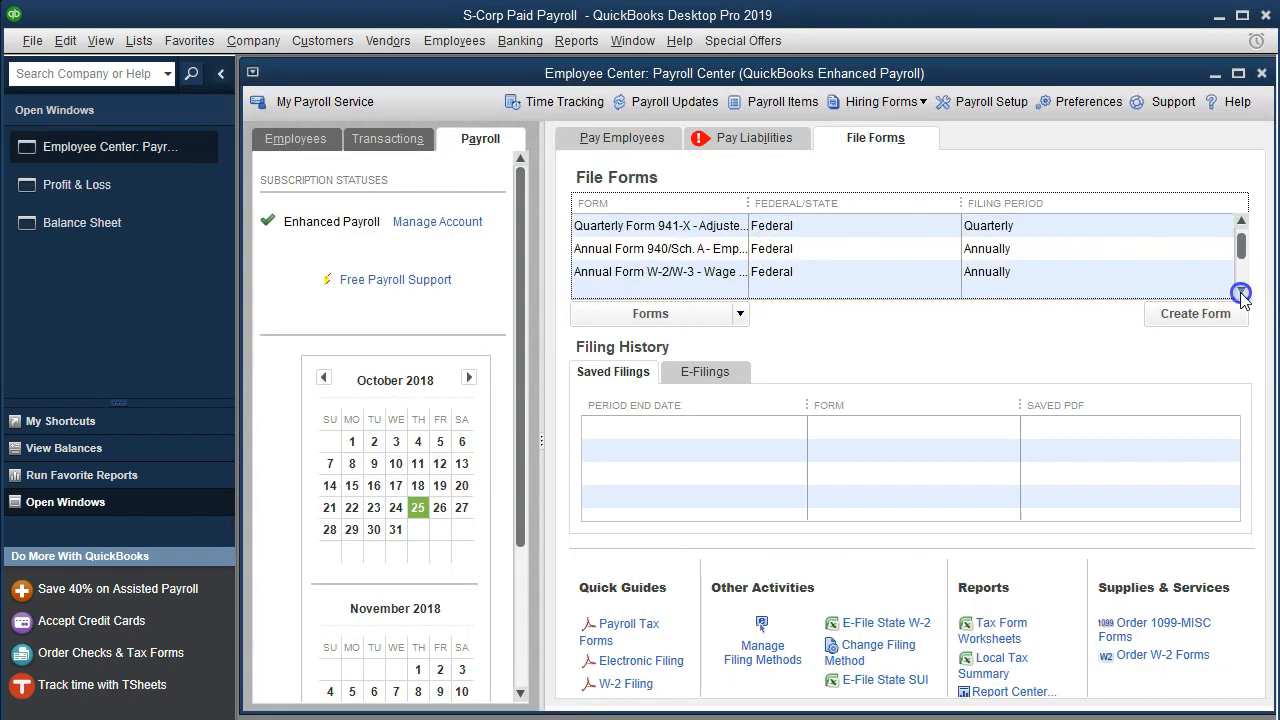
{"action": "left_click", "coordinate": [690, 274]}
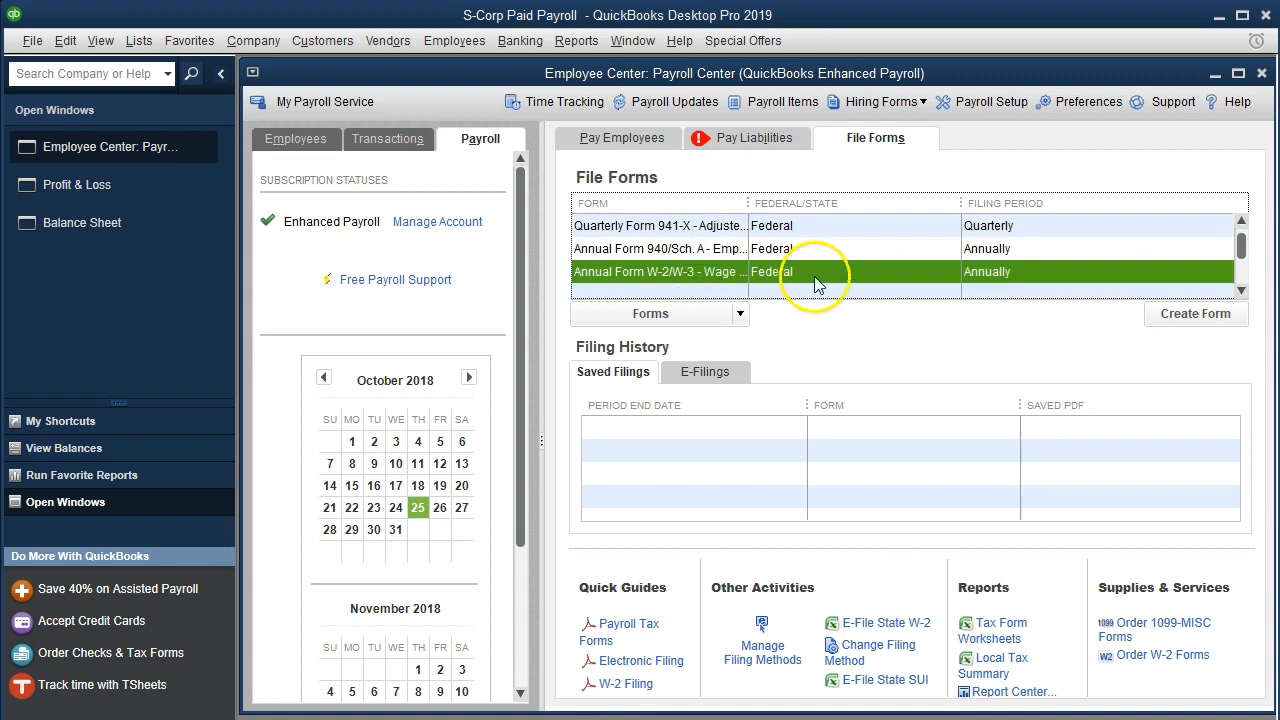
{"action": "double_click", "coordinate": [815, 273]}
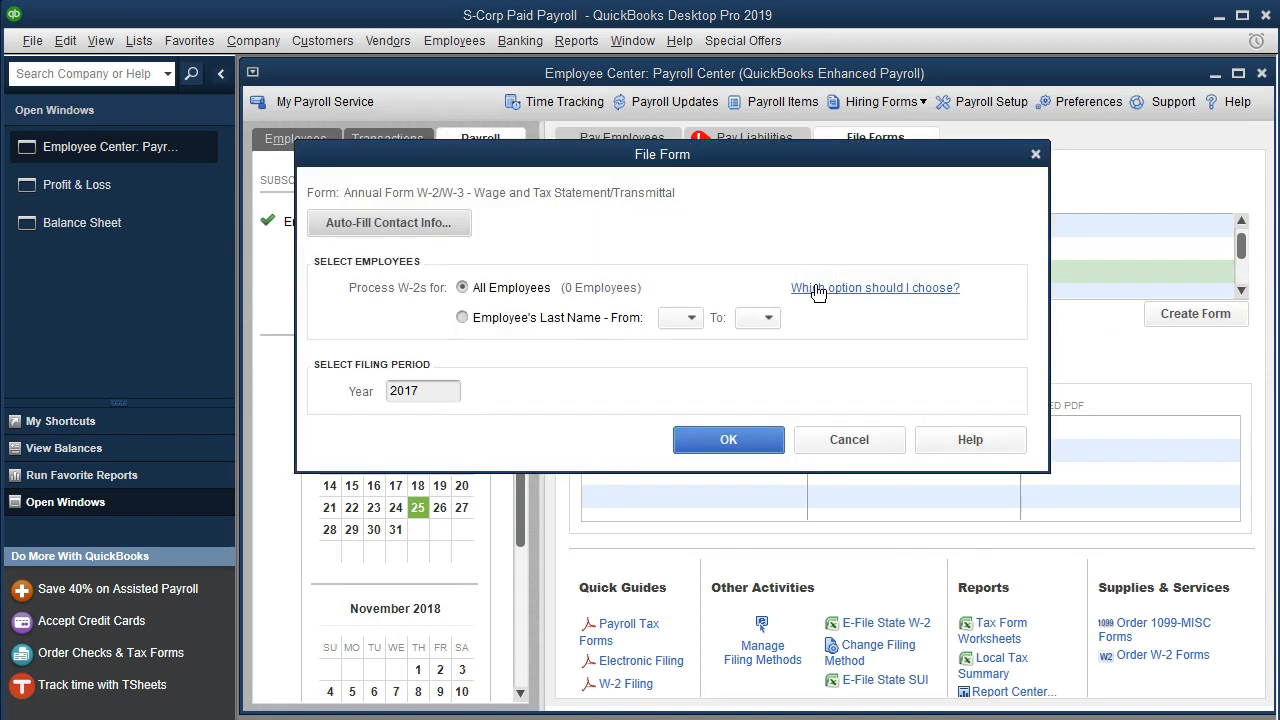
{"action": "double_click", "coordinate": [440, 391]}
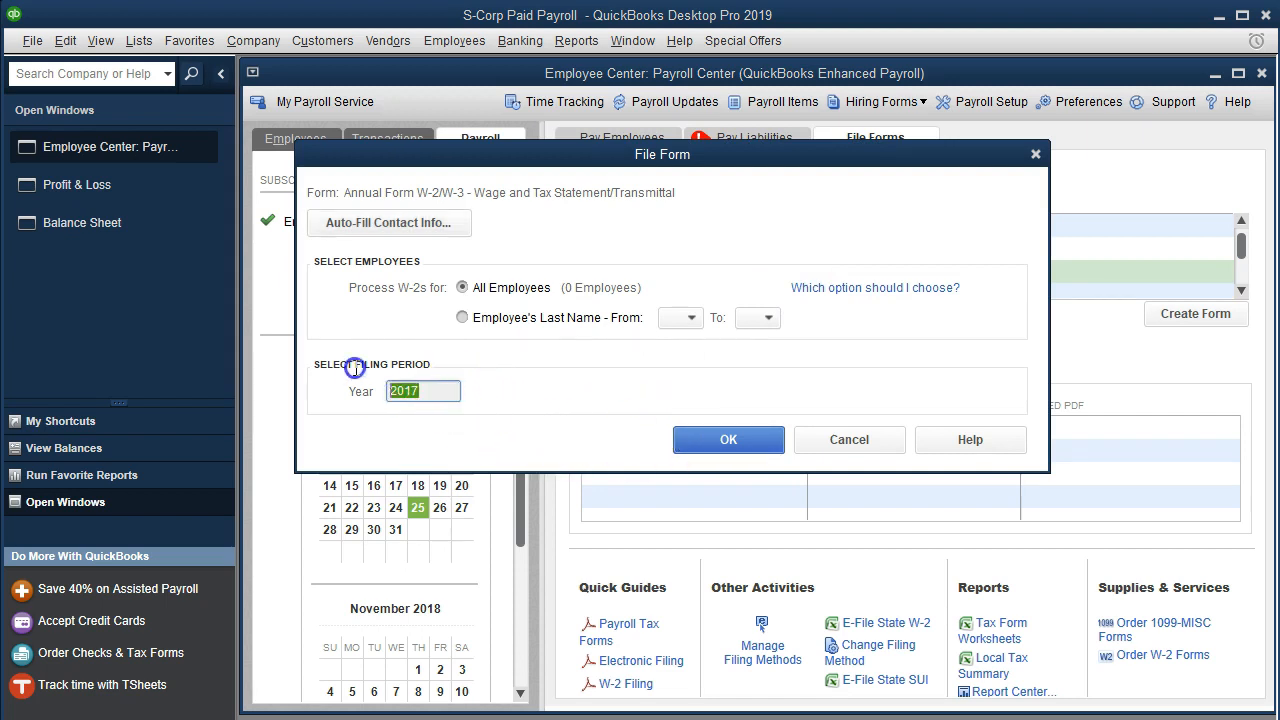
{"action": "type", "text": "2018"}
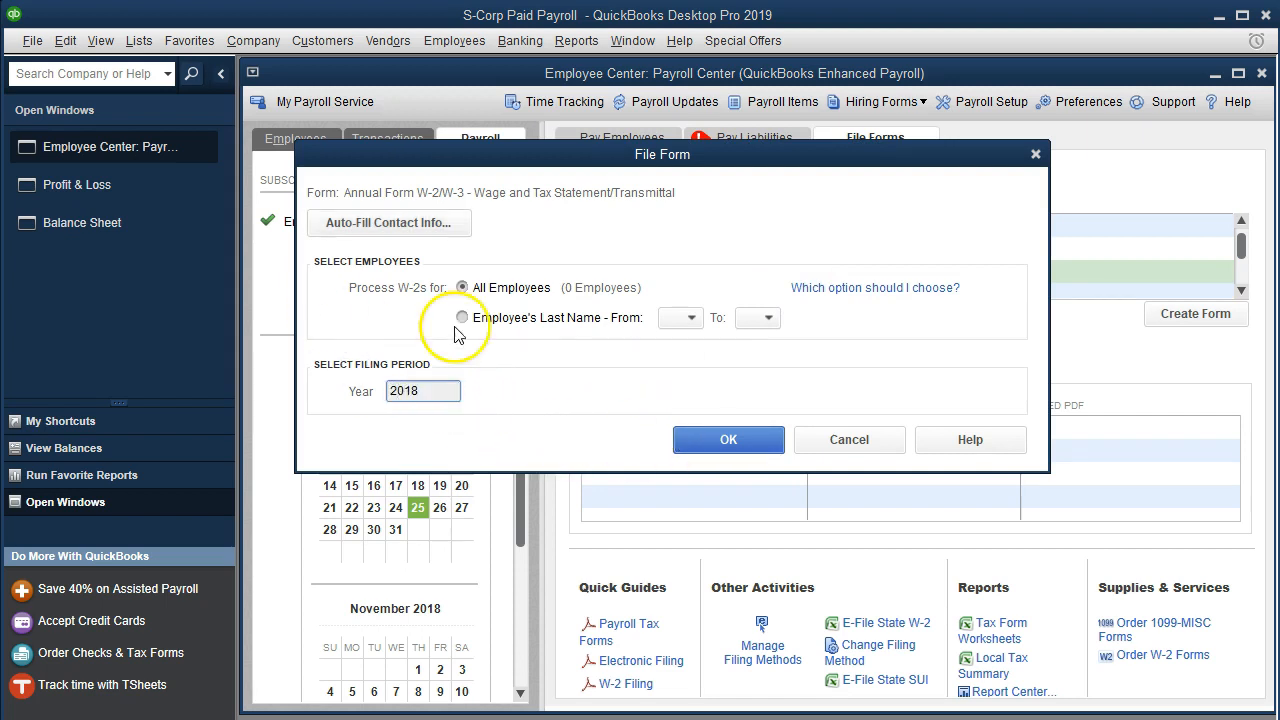
{"action": "left_click", "coordinate": [695, 441]}
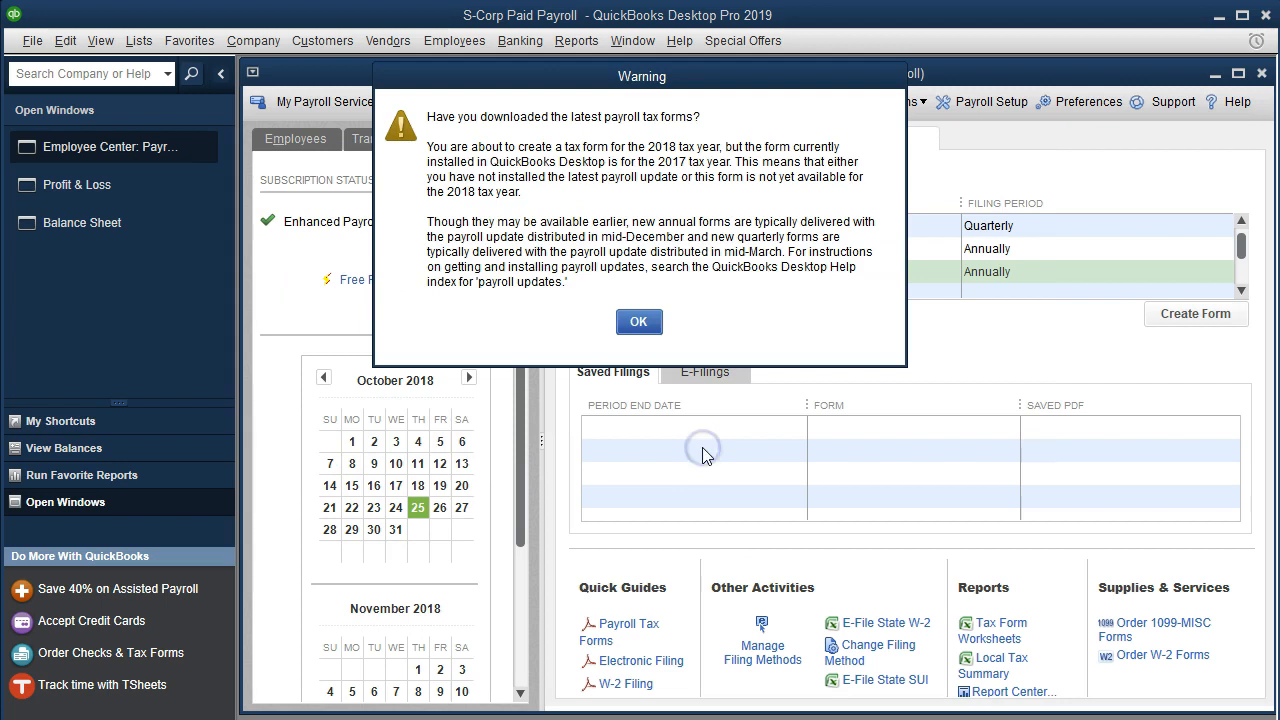
{"action": "left_click", "coordinate": [638, 321]}
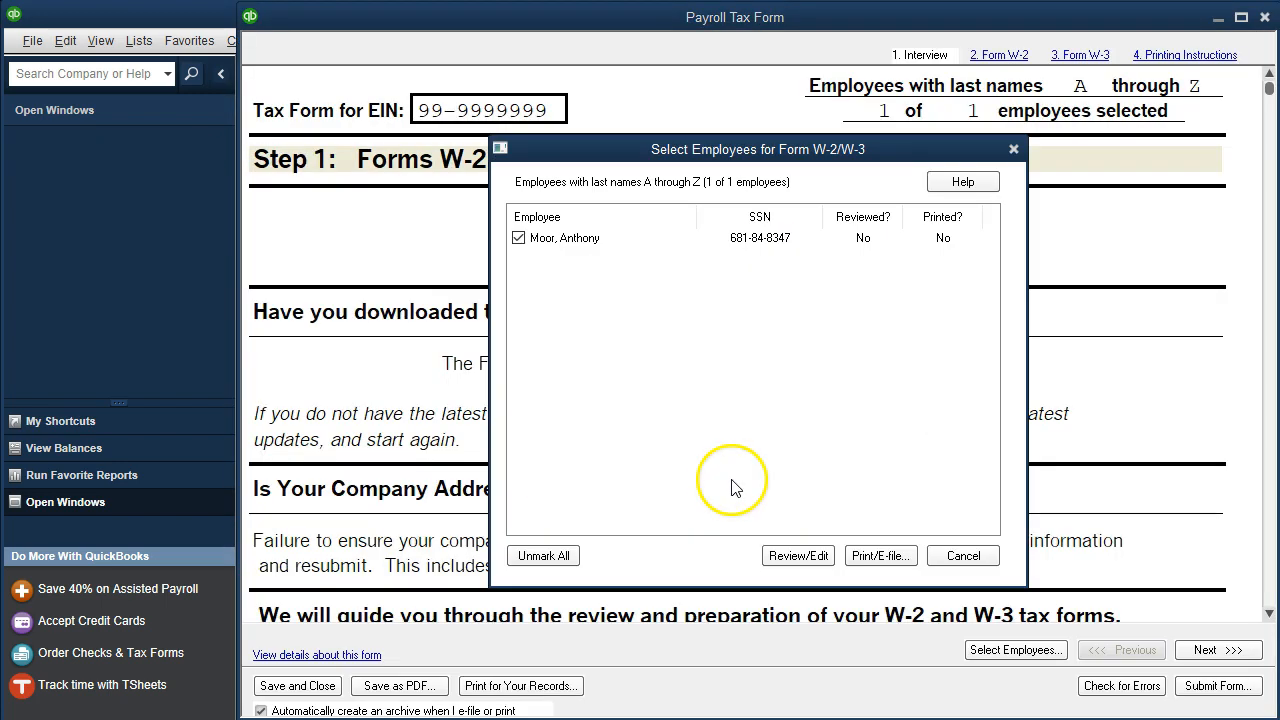
{"action": "left_click", "coordinate": [786, 560]}
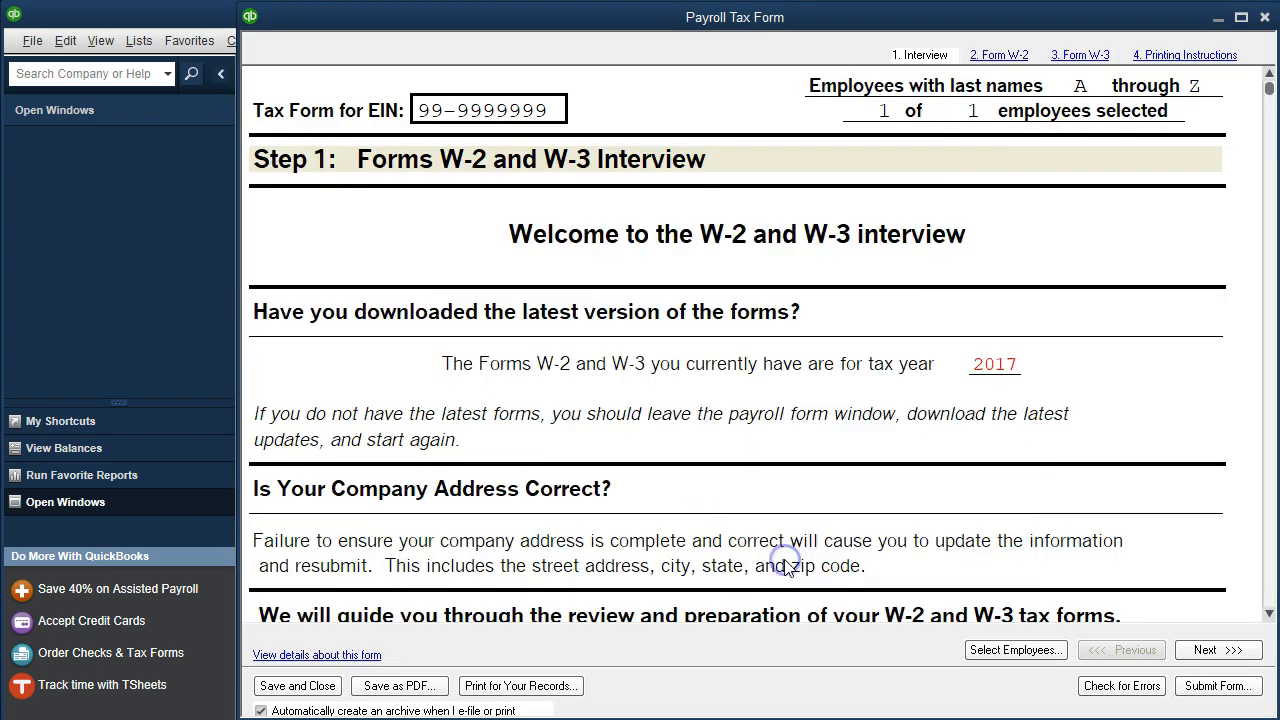
- Go past the interview to the Form W-2 worksheet and examine its wages, withheld taxes and box 12 amounts
{"action": "left_click", "coordinate": [1207, 650]}
{"action": "left_click", "coordinate": [1207, 650]}
{"action": "left_click", "coordinate": [1207, 650]}
{"action": "scroll", "coordinate": [1137, 553], "scroll_direction": "down", "scroll_amount": 1}
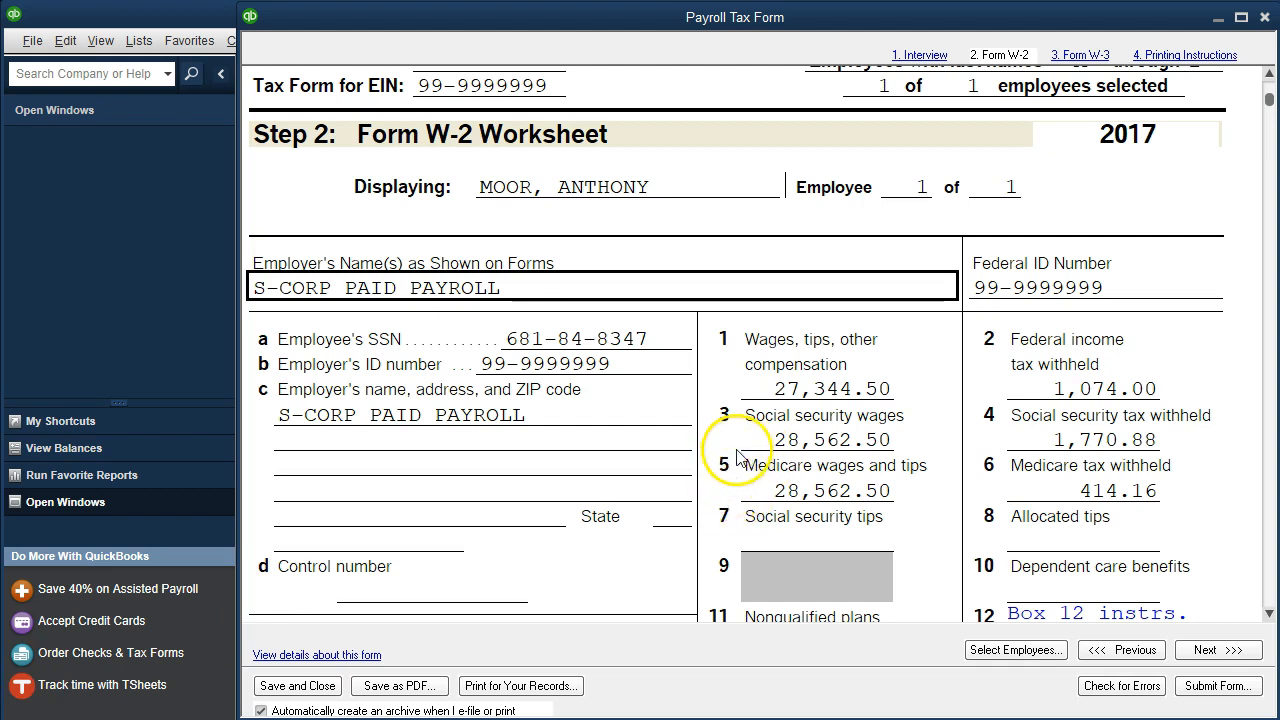
{"action": "scroll", "coordinate": [748, 451], "scroll_direction": "down", "scroll_amount": 1}
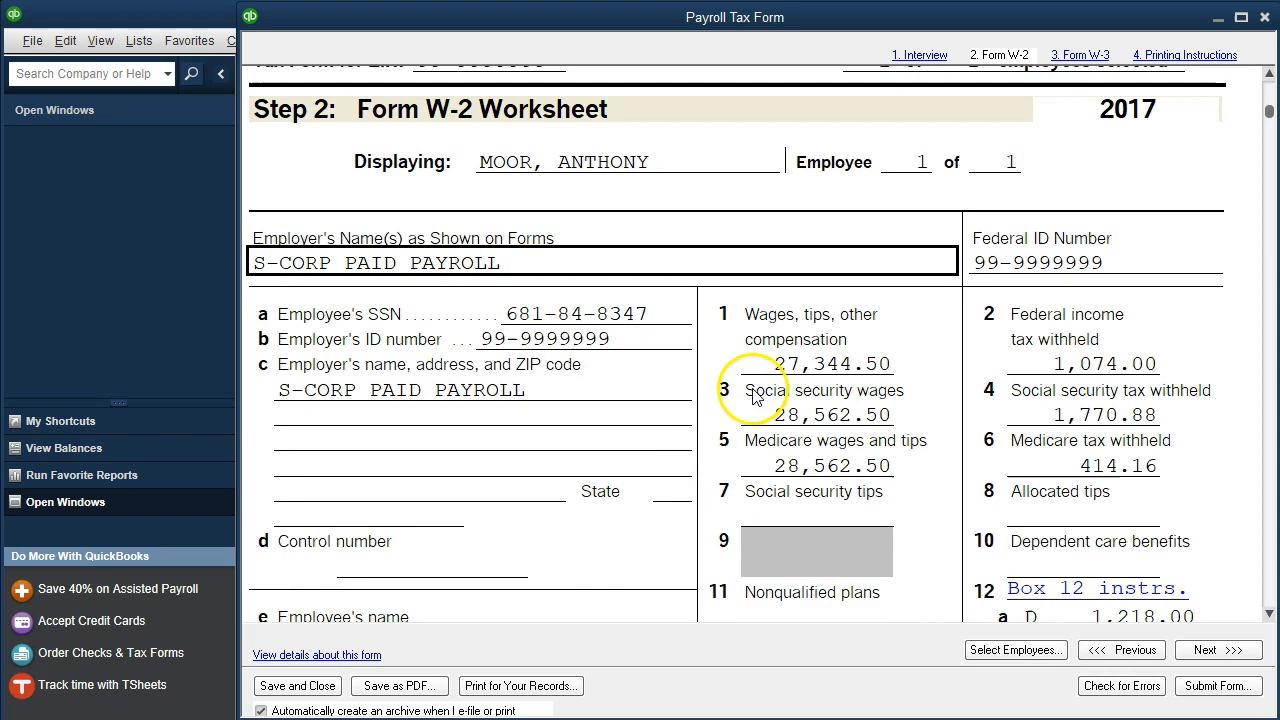
{"action": "scroll", "coordinate": [750, 383], "scroll_direction": "down", "scroll_amount": 3}
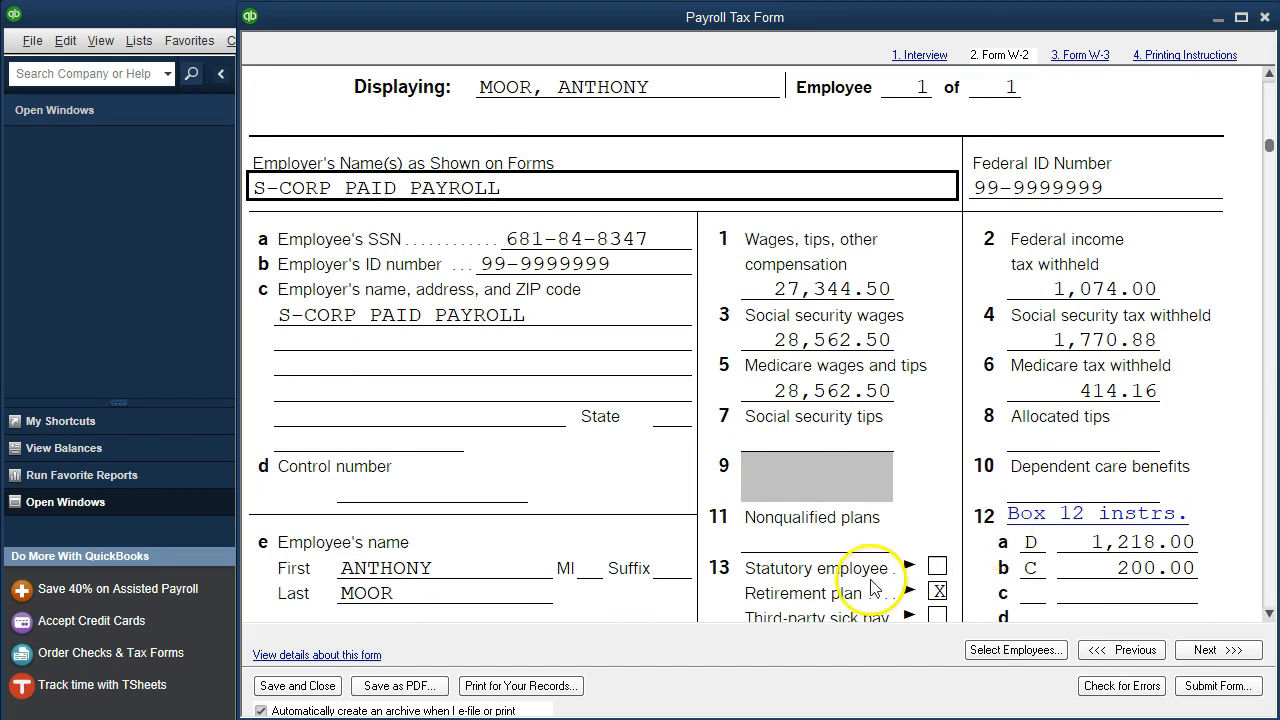
- Switch to Calculator, subtract box 1 wages of 27344.5 from social security wages of 28562.5, and clear Calculator from view
{"action": "key", "text": "alt+Tab"}
{"action": "left_click", "coordinate": [414, 445]}
{"action": "type", "text": "2856"}
{"action": "type", "text": "2.5-27"}
{"action": "type", "text": "344.5"}
{"action": "key", "text": "Return"}
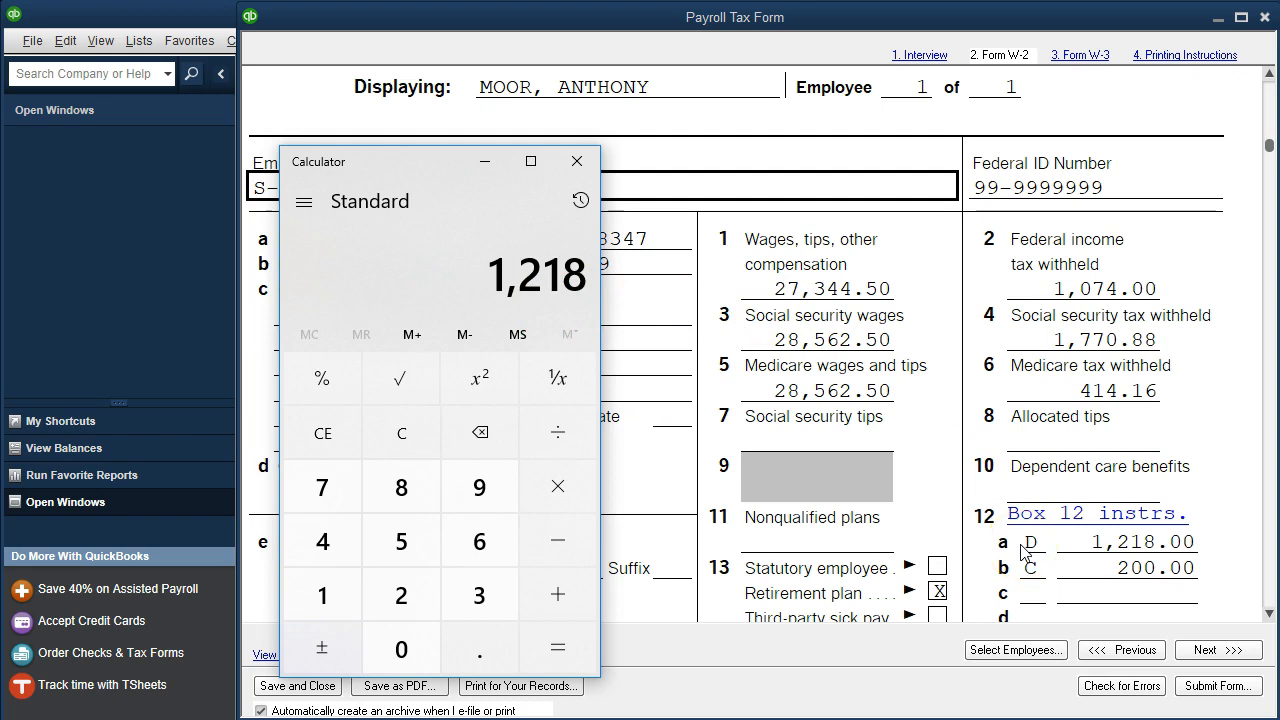
{"action": "left_click", "coordinate": [712, 719]}
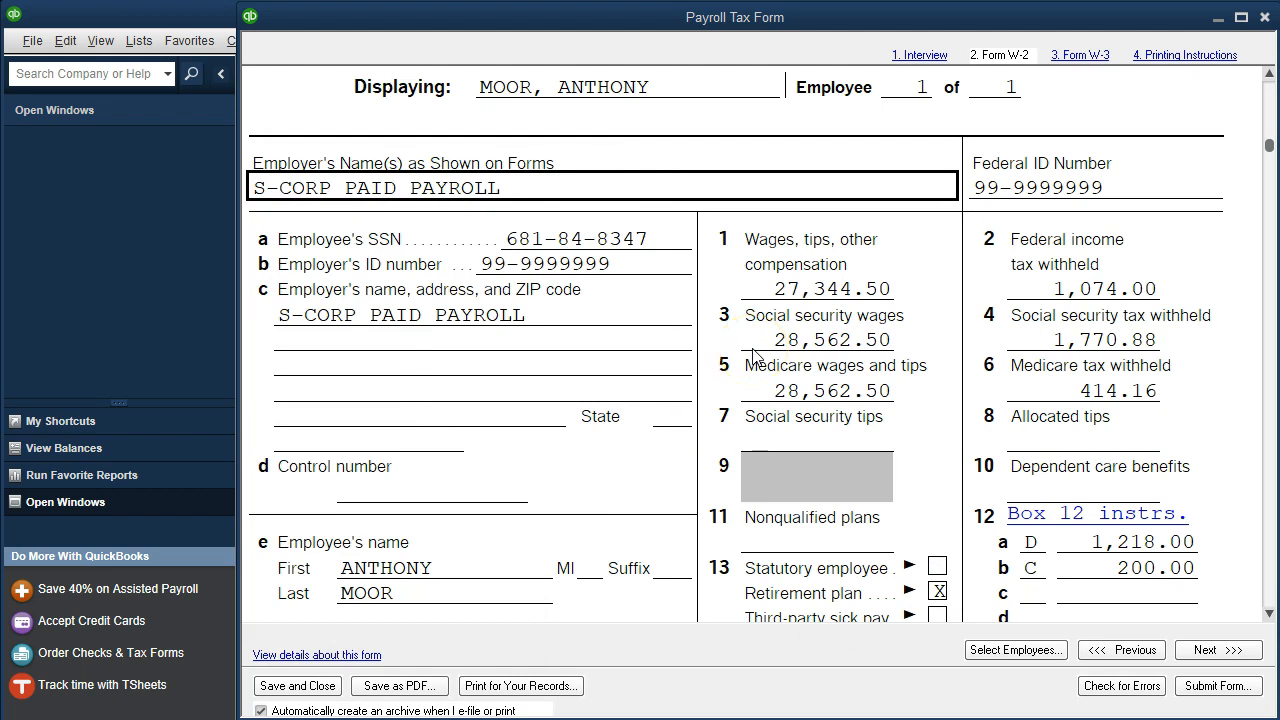
- Switch to the Excel workbook and examine the pay, life insurance and vision amounts, periods and formulas in B3:B11
{"action": "left_click_drag", "start_coordinate": [1276, 52], "coordinate": [500, 15]}
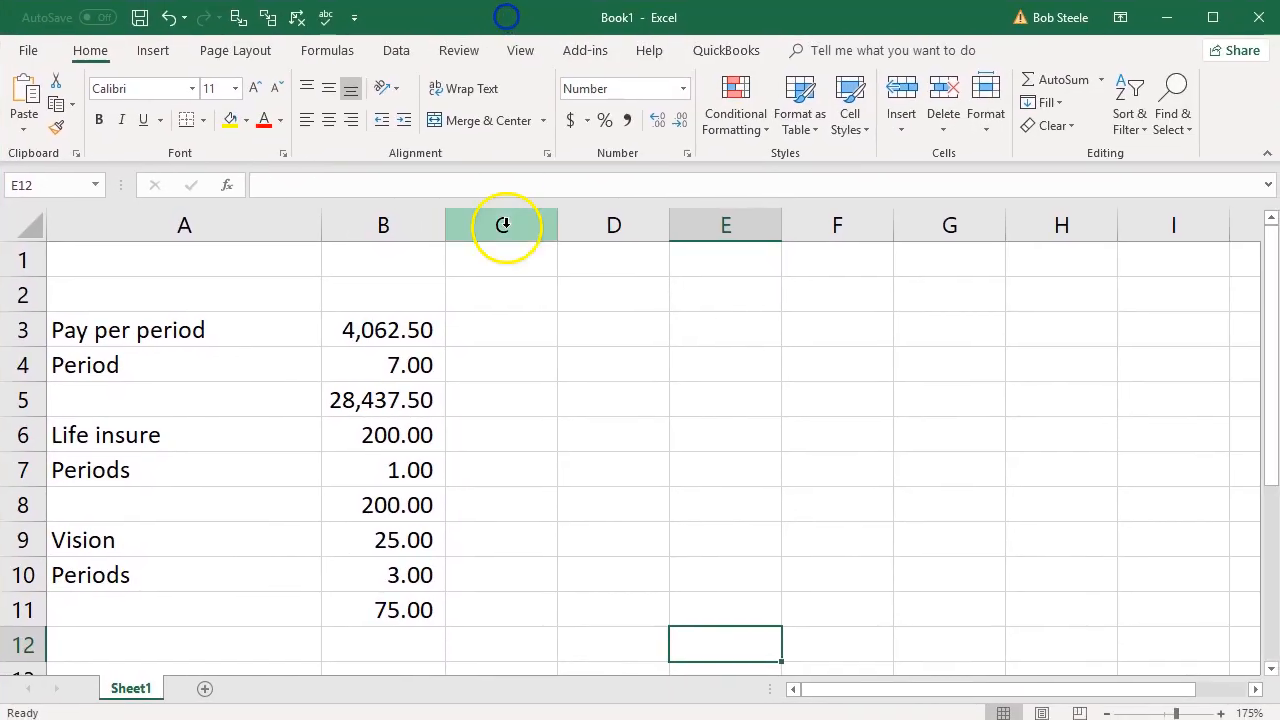
{"action": "left_click", "coordinate": [420, 330]}
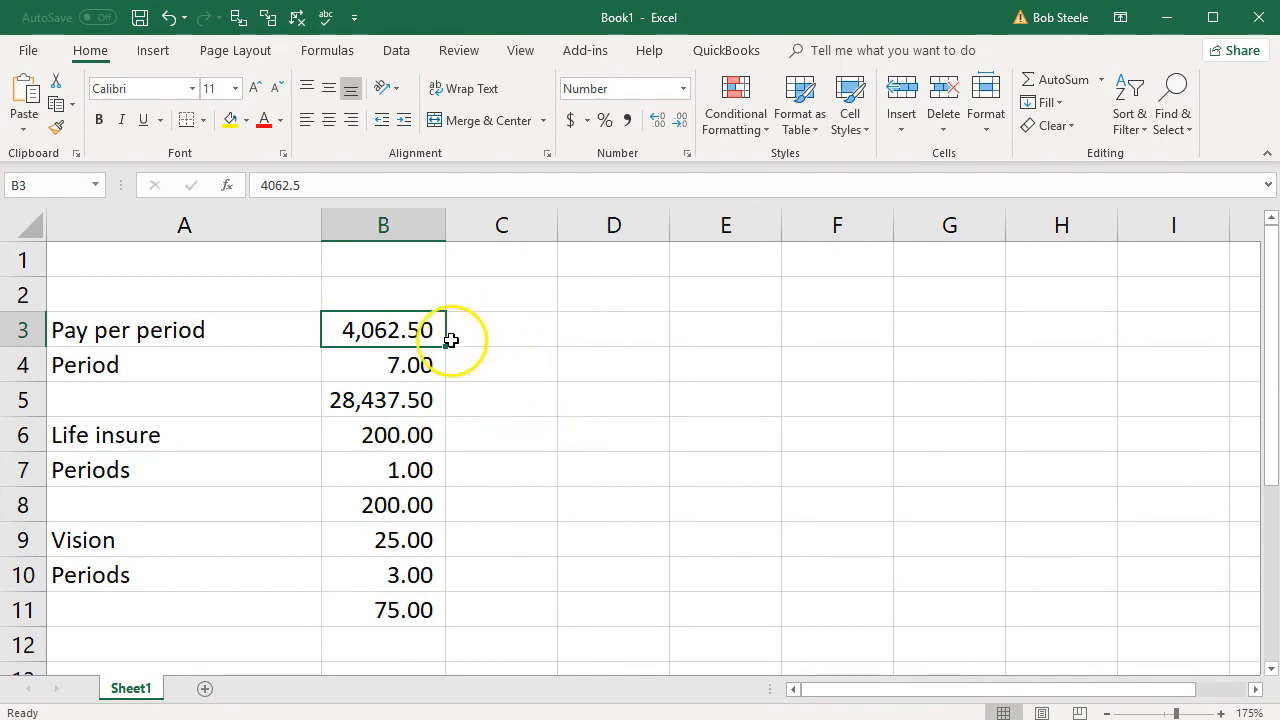
{"action": "left_click", "coordinate": [392, 365]}
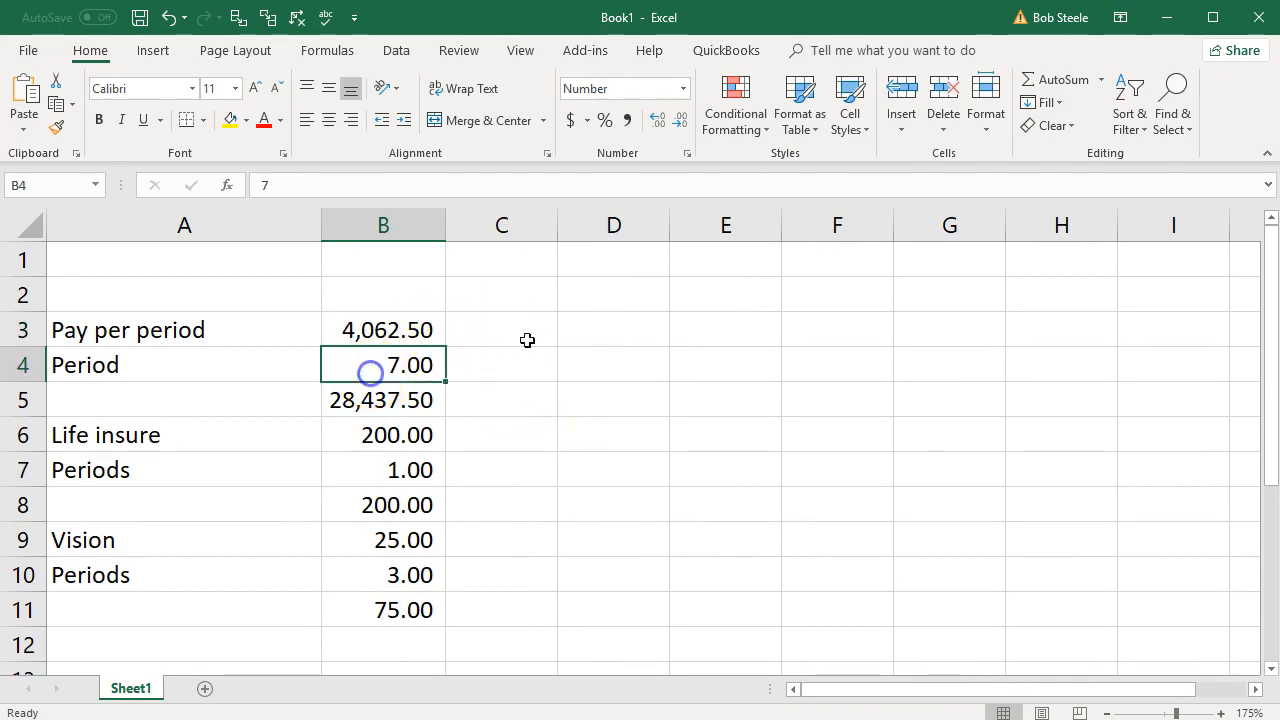
{"action": "key", "text": "Down"}
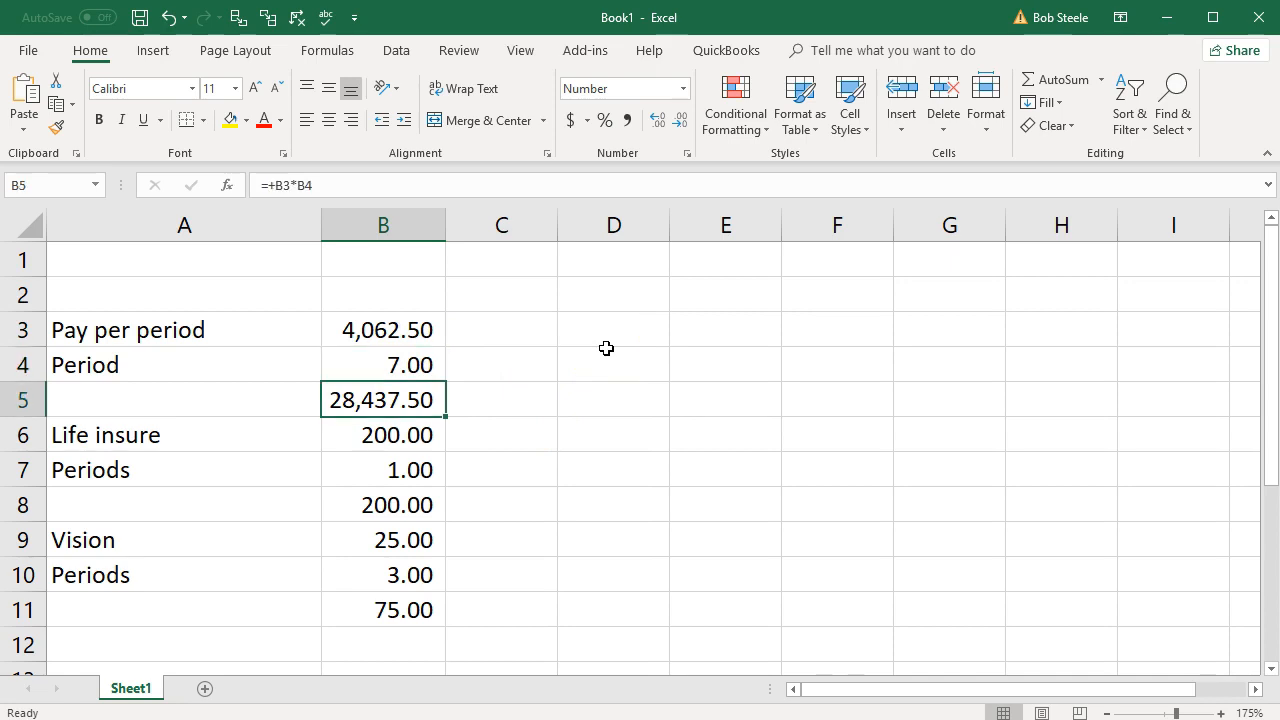
{"action": "left_click", "coordinate": [398, 438]}
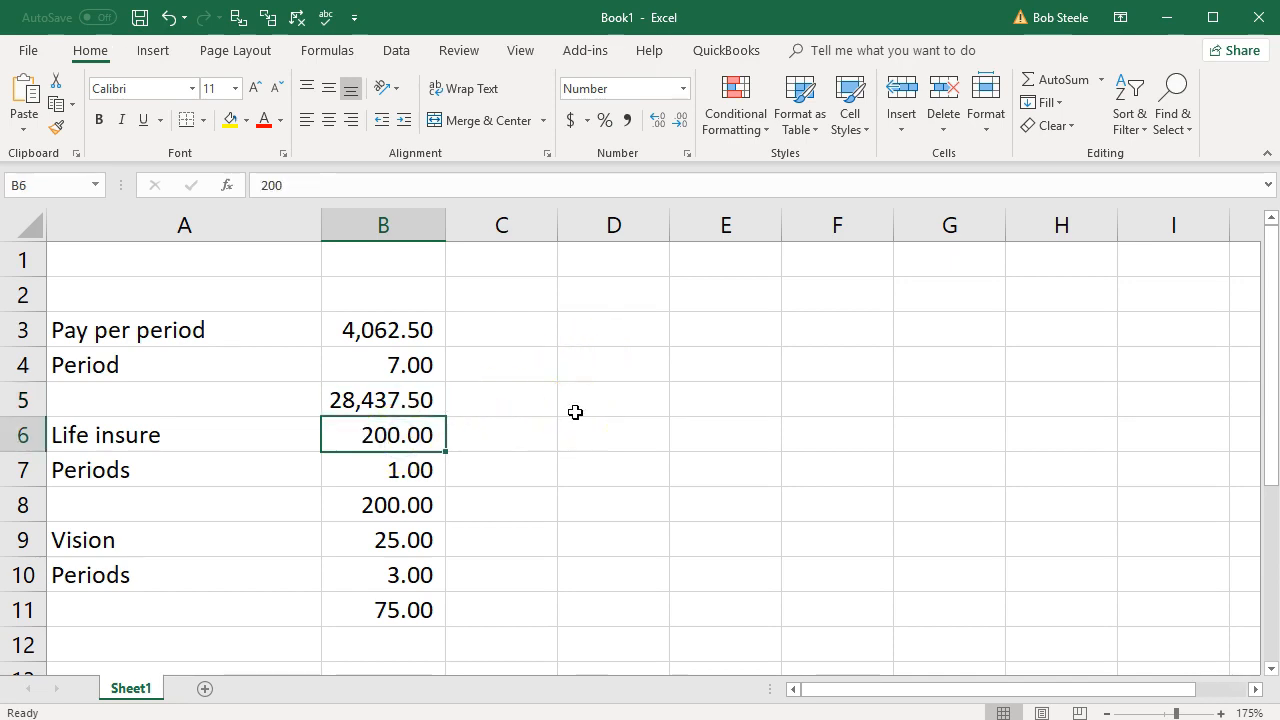
{"action": "left_click", "coordinate": [420, 467]}
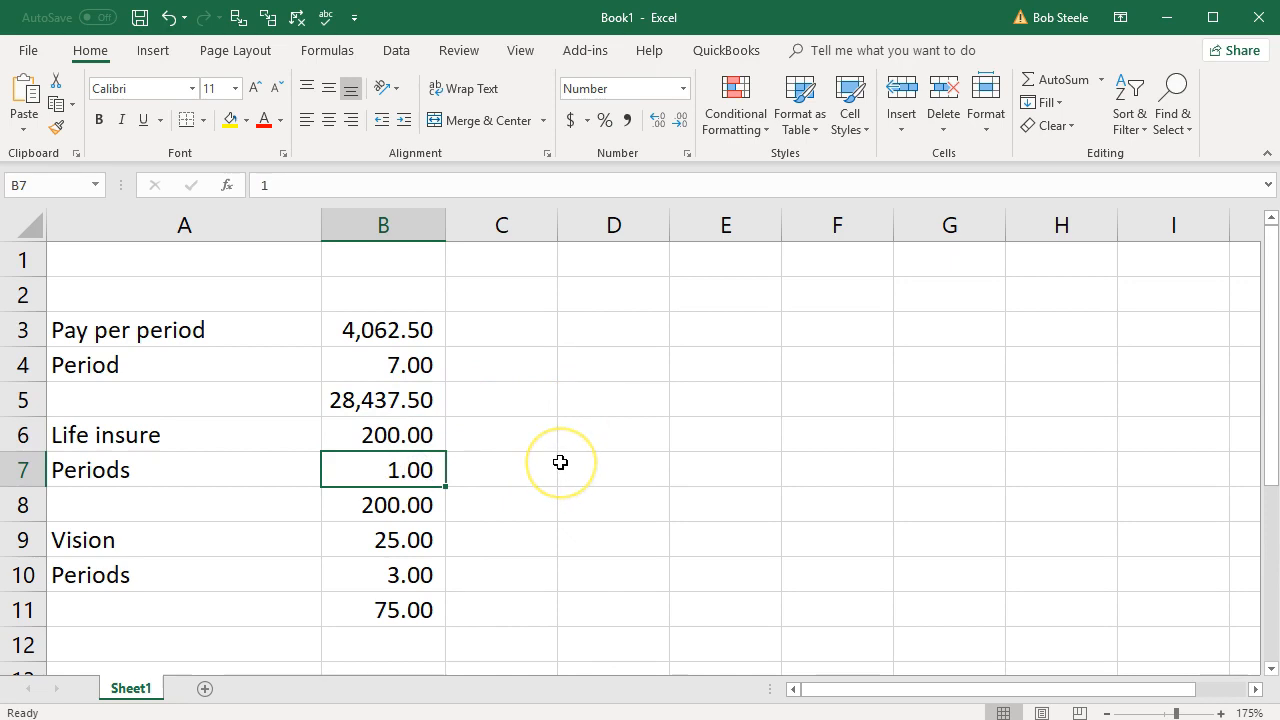
{"action": "key", "text": "Down"}
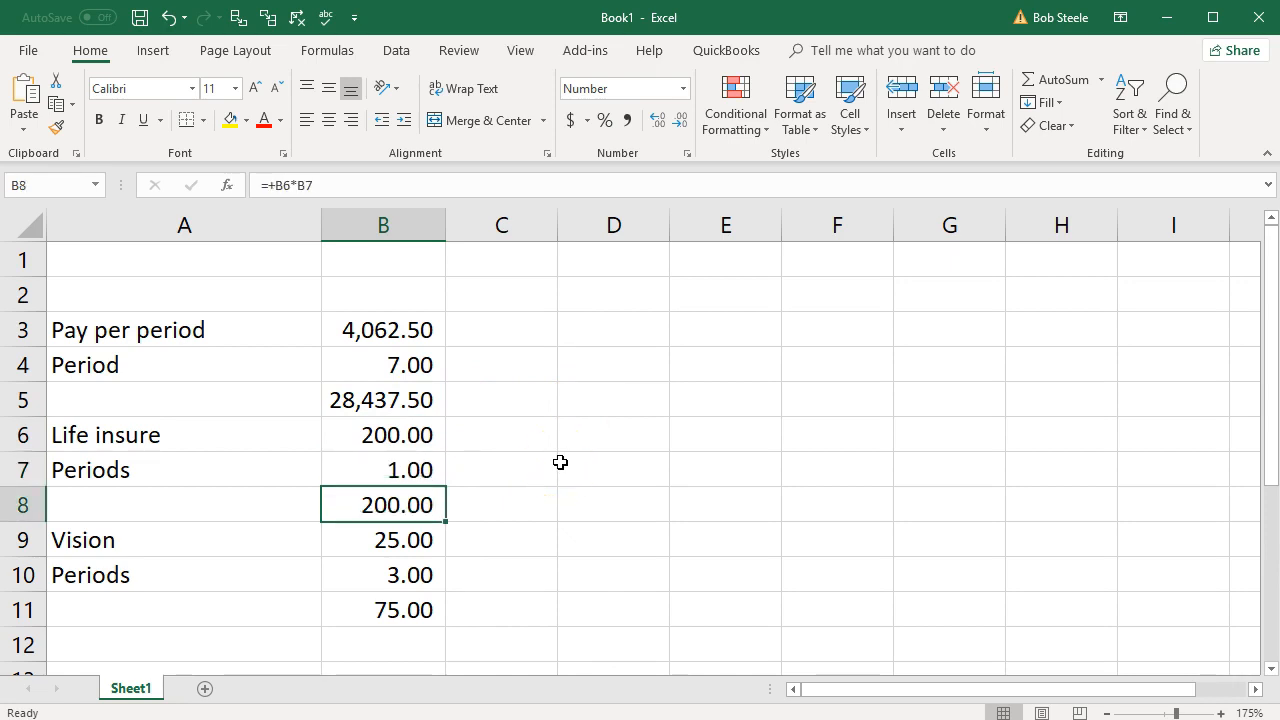
{"action": "key", "text": "Down"}
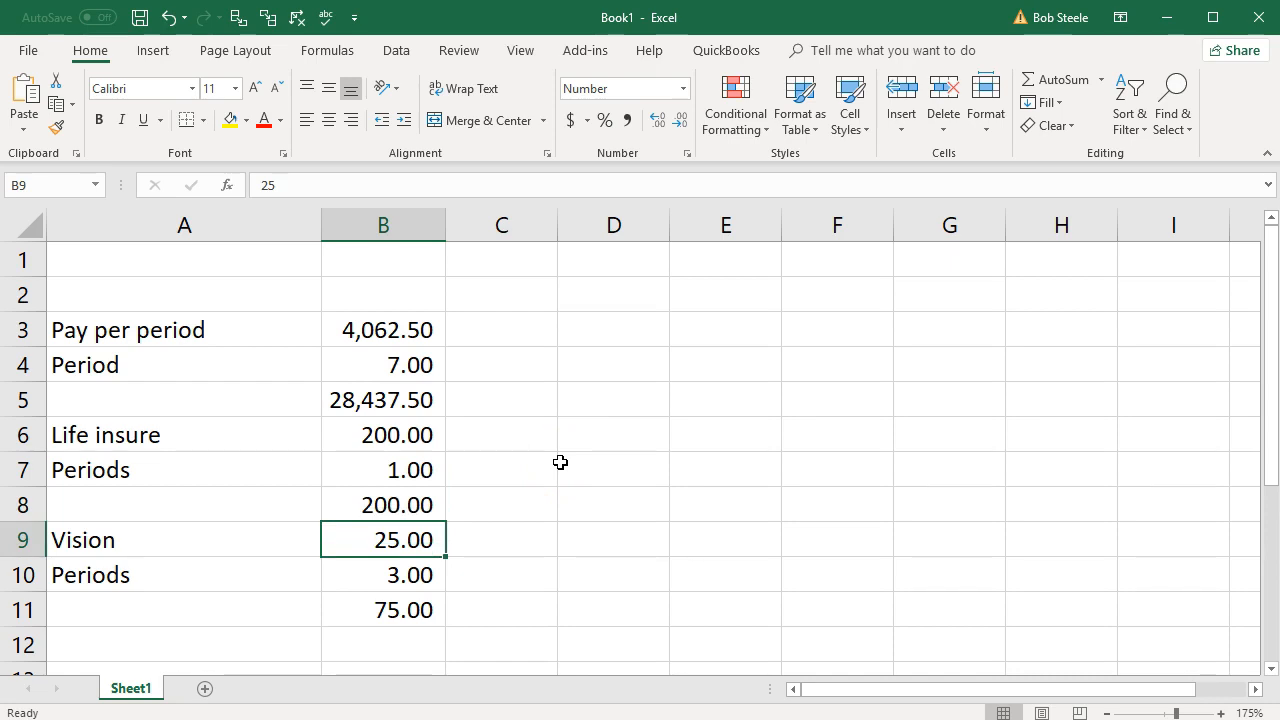
{"action": "key", "text": "Down"}
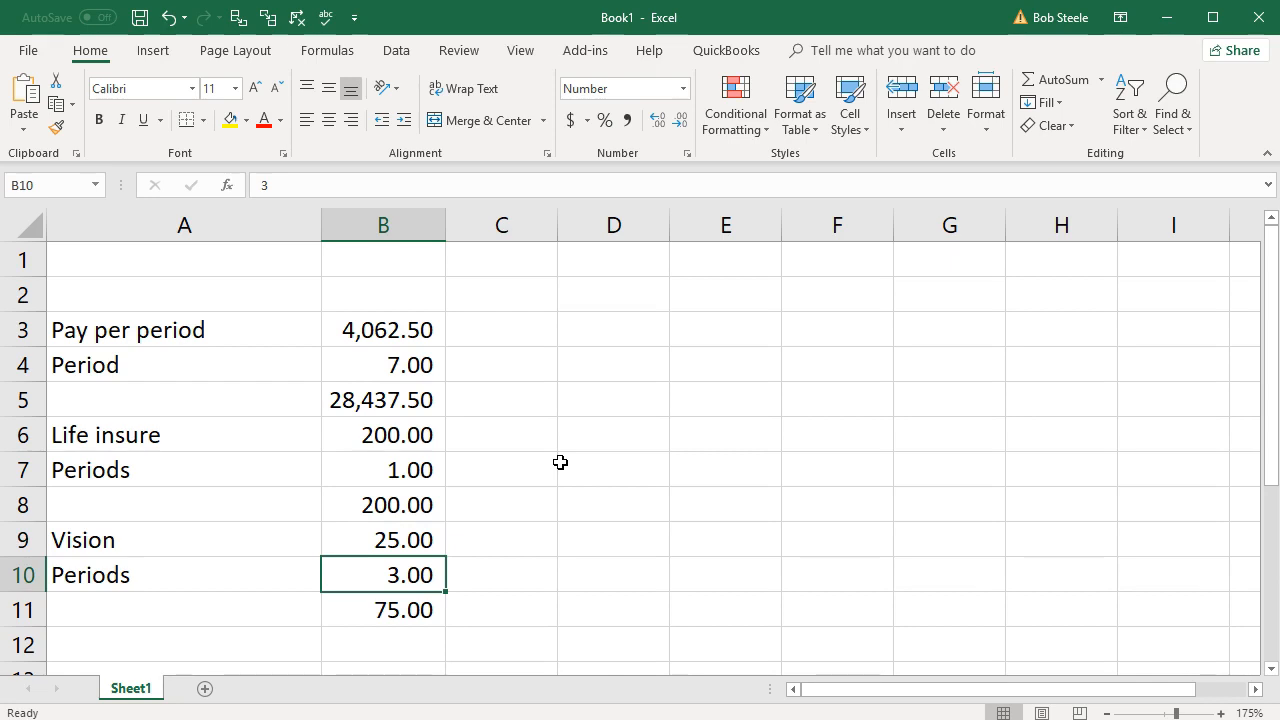
{"action": "key", "text": "Down"}
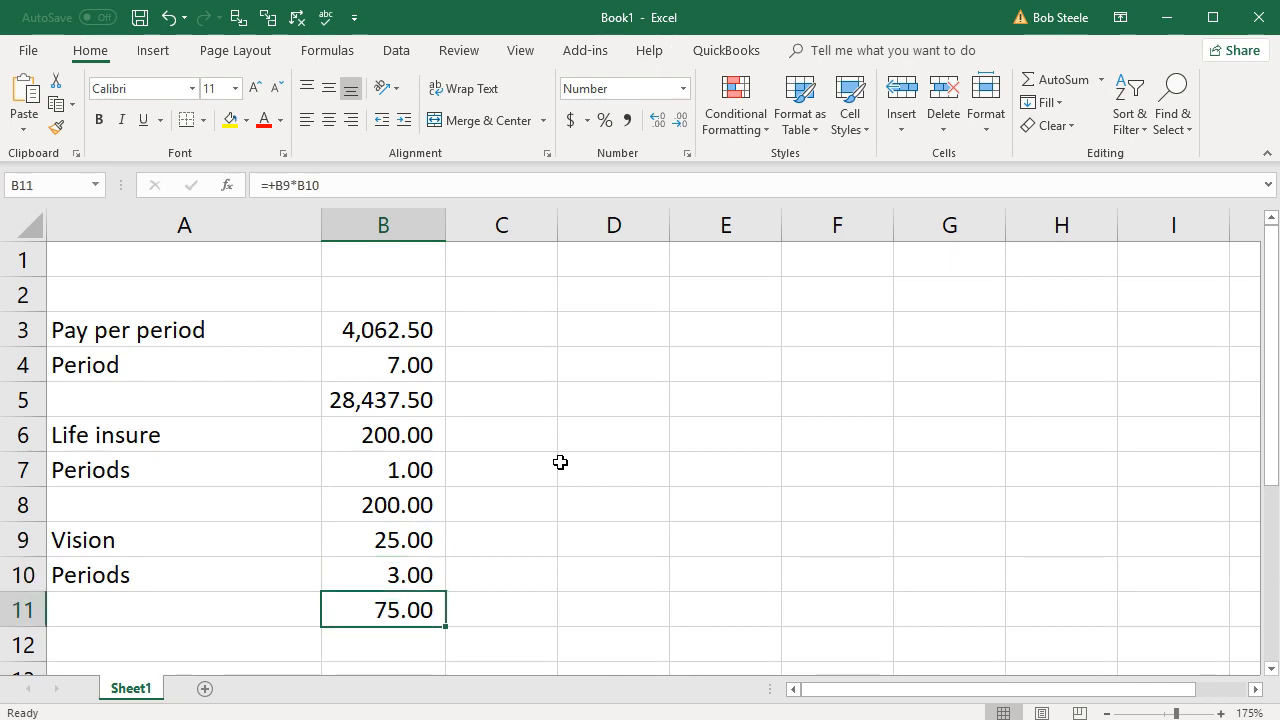
{"action": "key", "text": "Down"}
- Recheck the pay per period and life insurance calculations in cells B3 through B8
{"action": "left_click", "coordinate": [420, 337]}
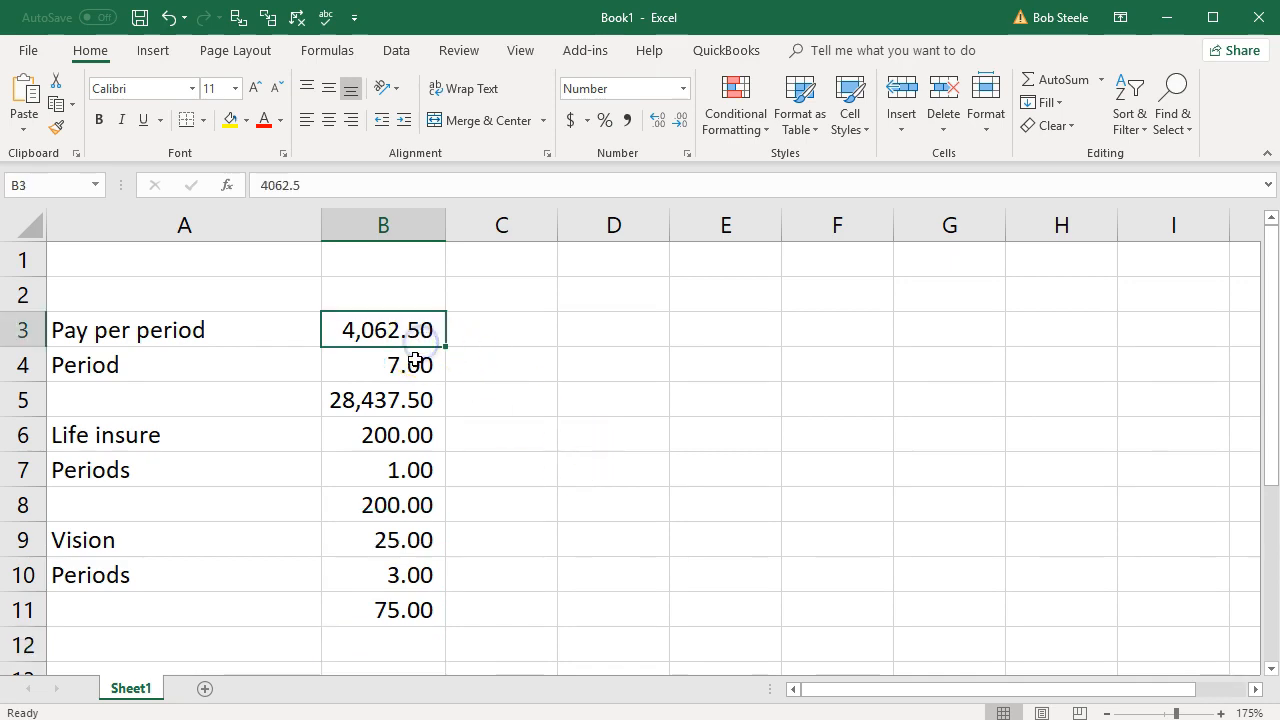
{"action": "left_click", "coordinate": [400, 365]}
{"action": "left_click", "coordinate": [392, 398]}
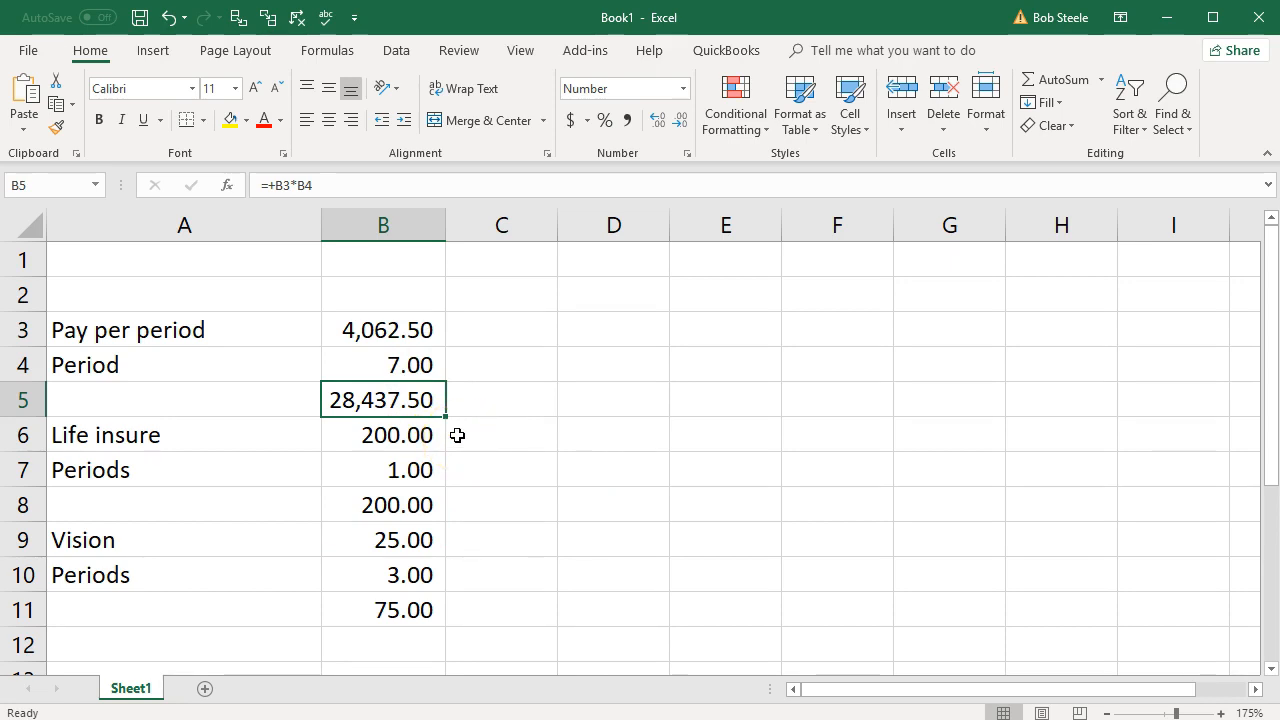
{"action": "left_click", "coordinate": [418, 441]}
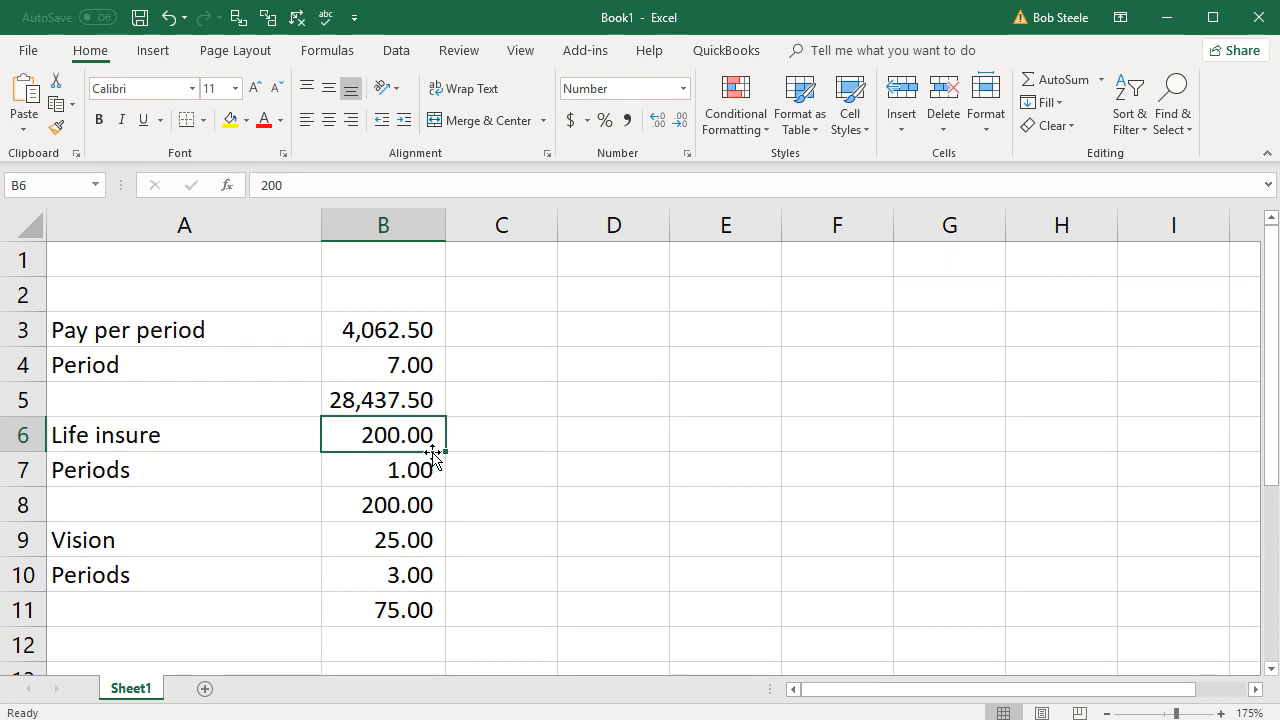
{"action": "left_click", "coordinate": [427, 460]}
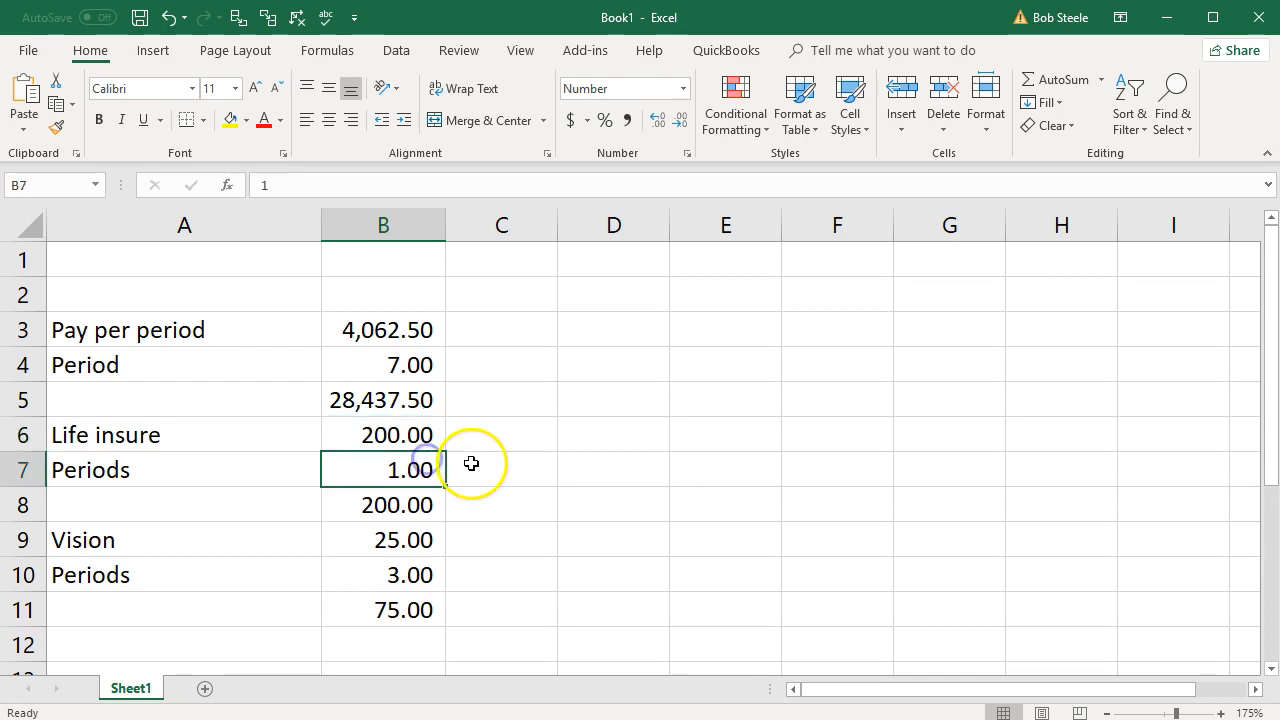
{"action": "left_click", "coordinate": [436, 503]}
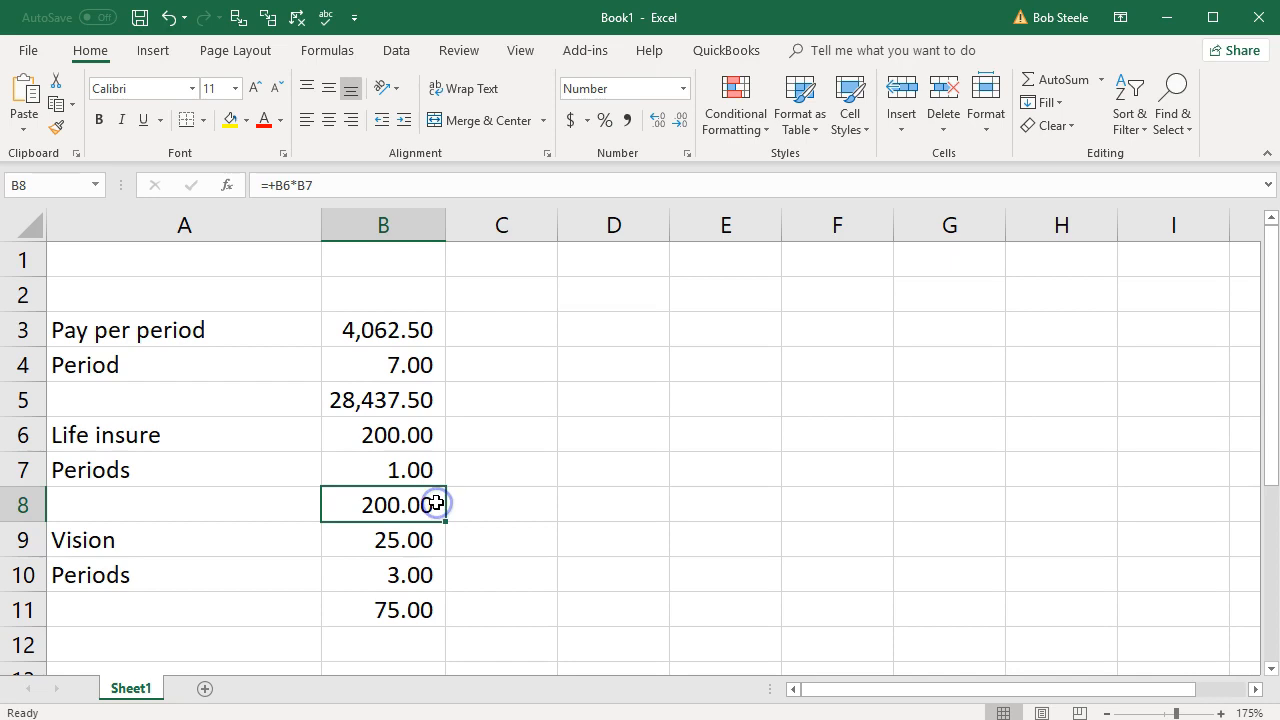
- Check the vision amount and periods, and total pay plus life insurance minus vision in cell B12 with =B5+B8-B11
{"action": "left_click", "coordinate": [421, 538]}
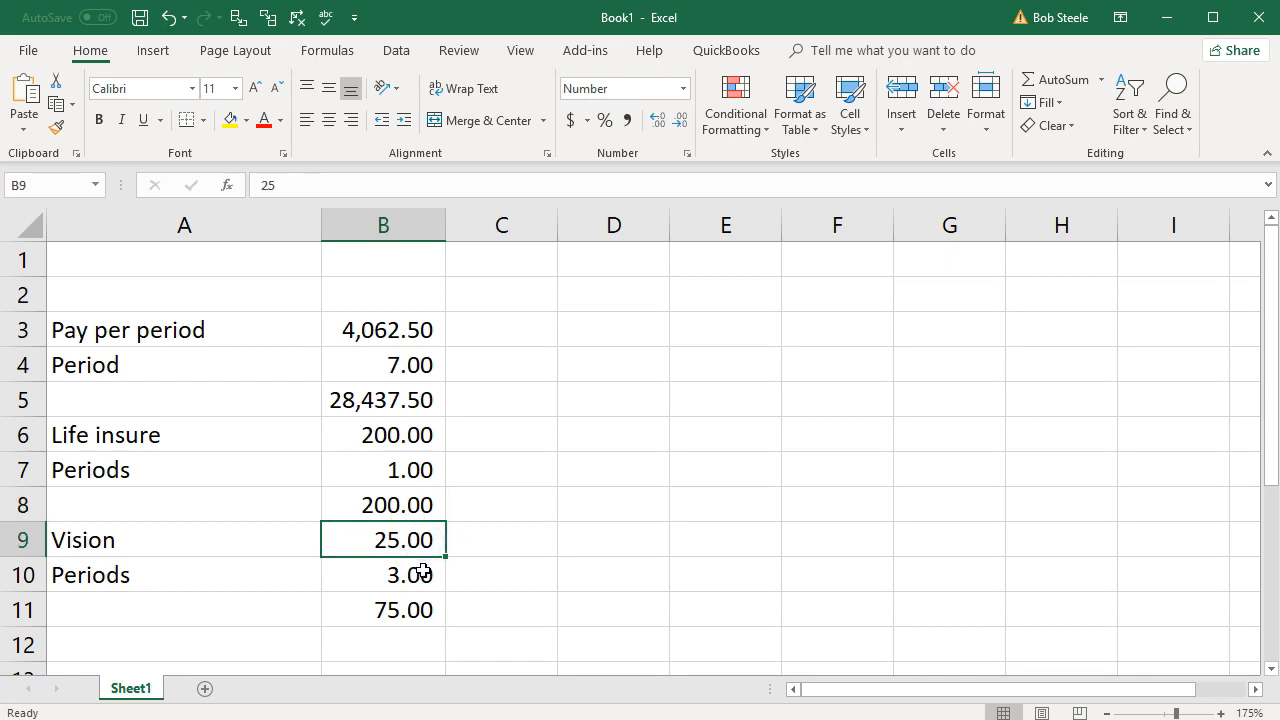
{"action": "left_click", "coordinate": [423, 571]}
{"action": "left_click", "coordinate": [423, 641]}
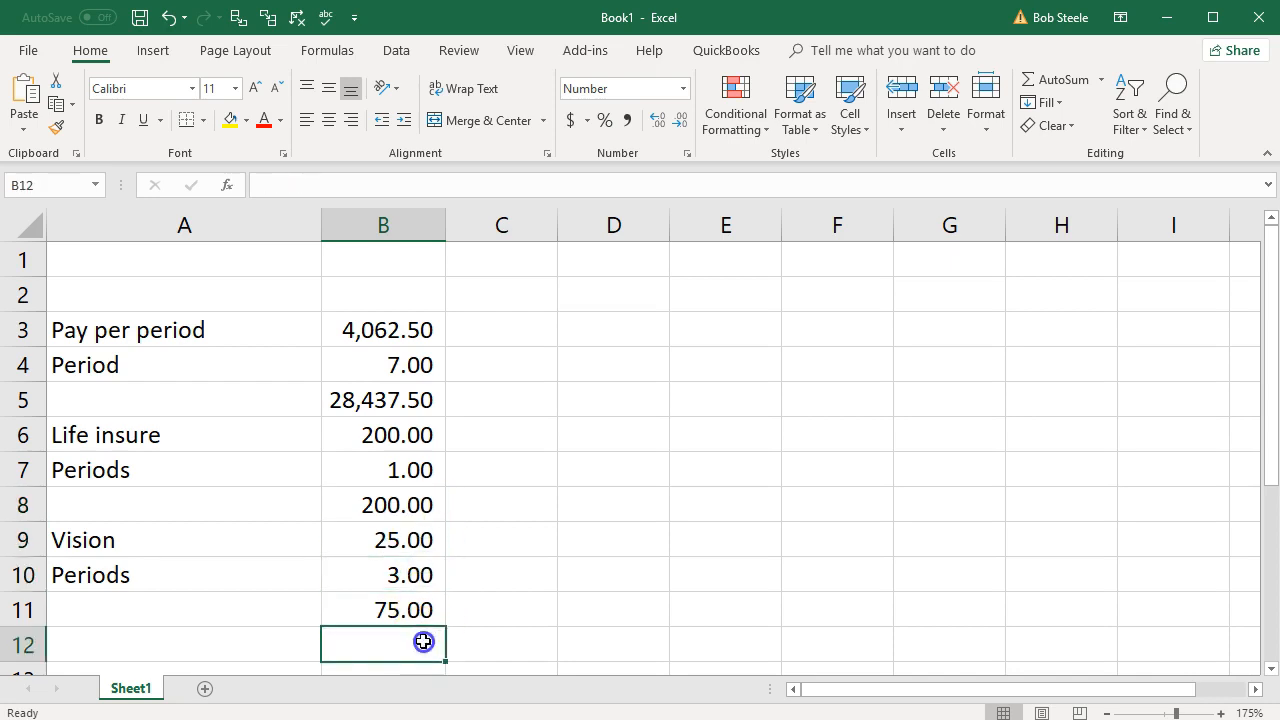
{"action": "type", "text": "="}
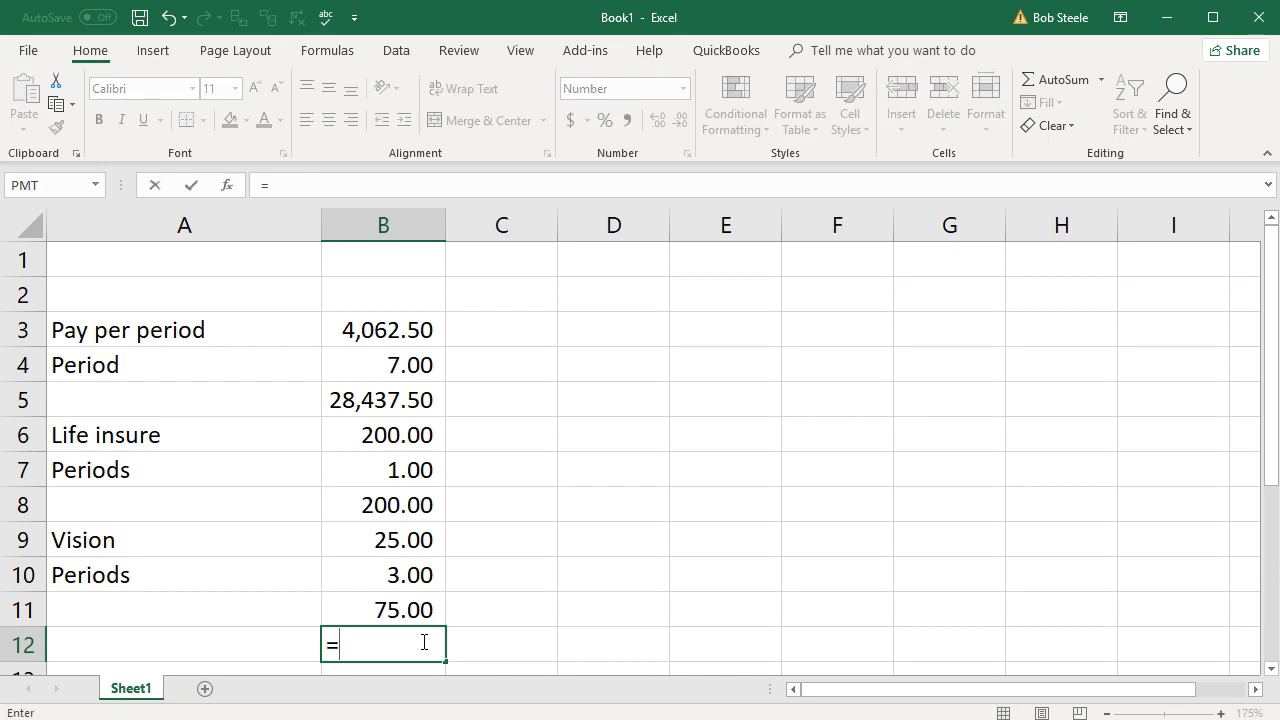
{"action": "left_click", "coordinate": [394, 404]}
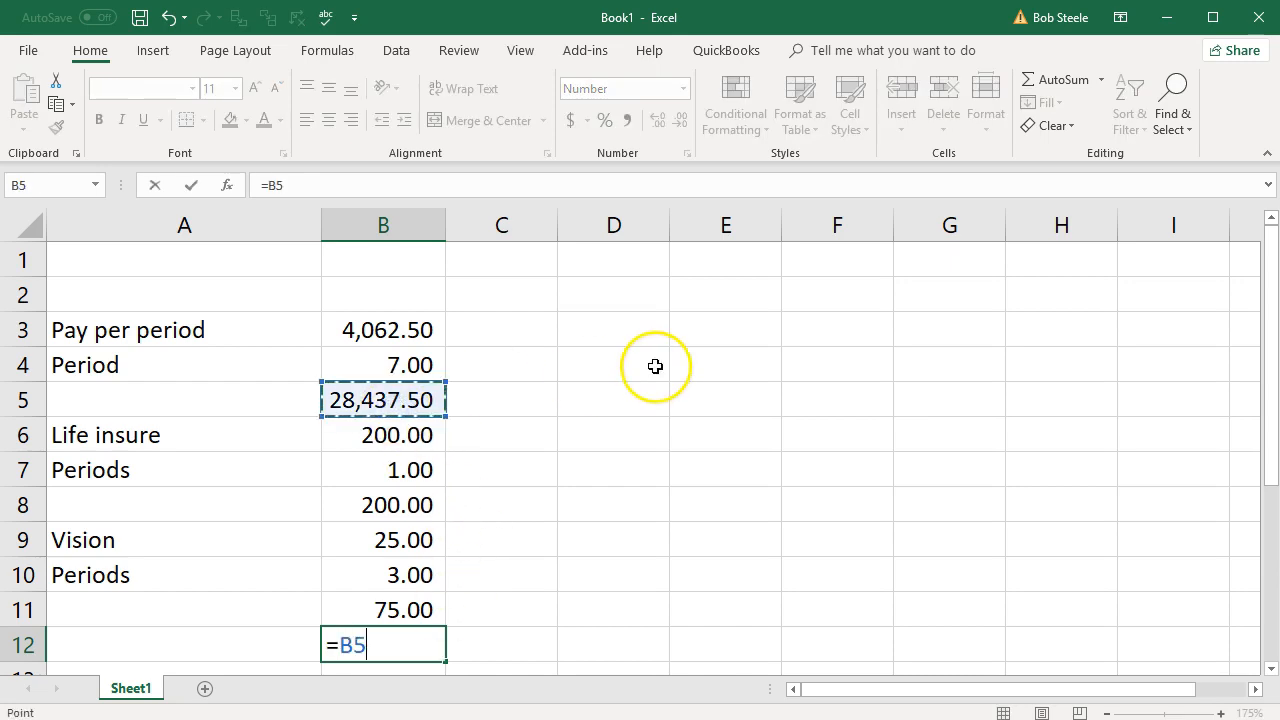
{"action": "type", "text": "+"}
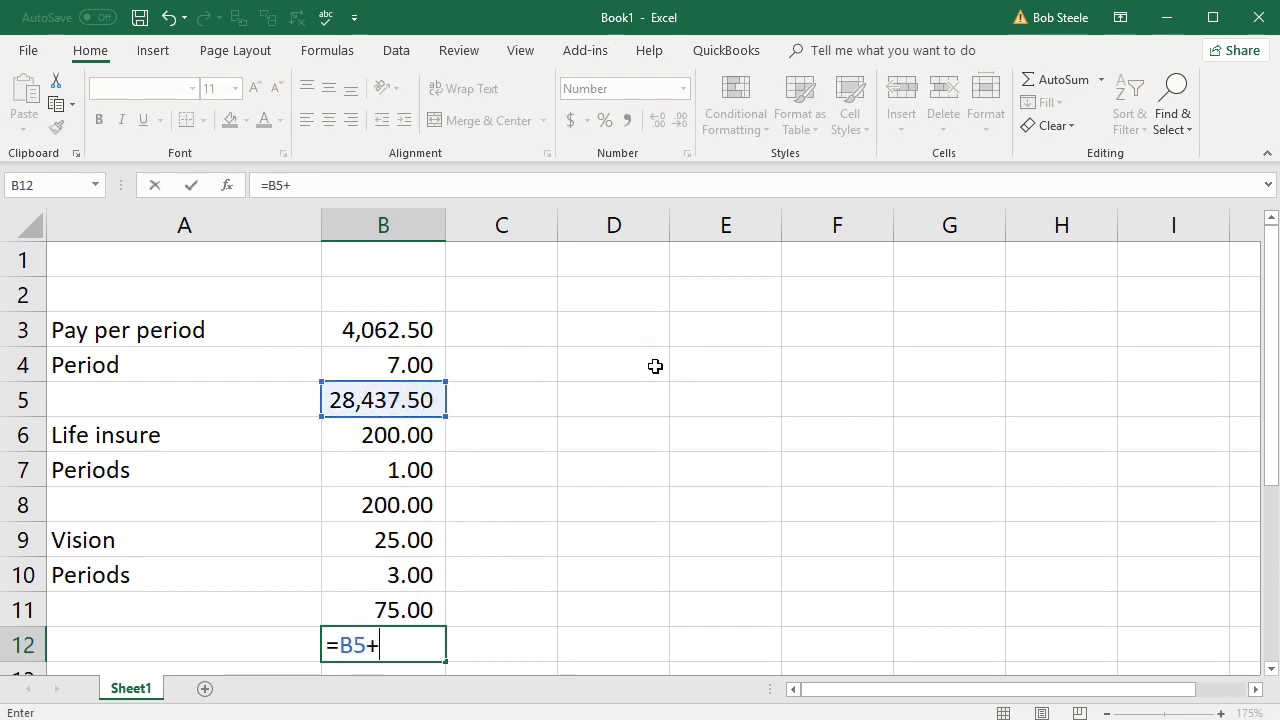
{"action": "left_click", "coordinate": [422, 503]}
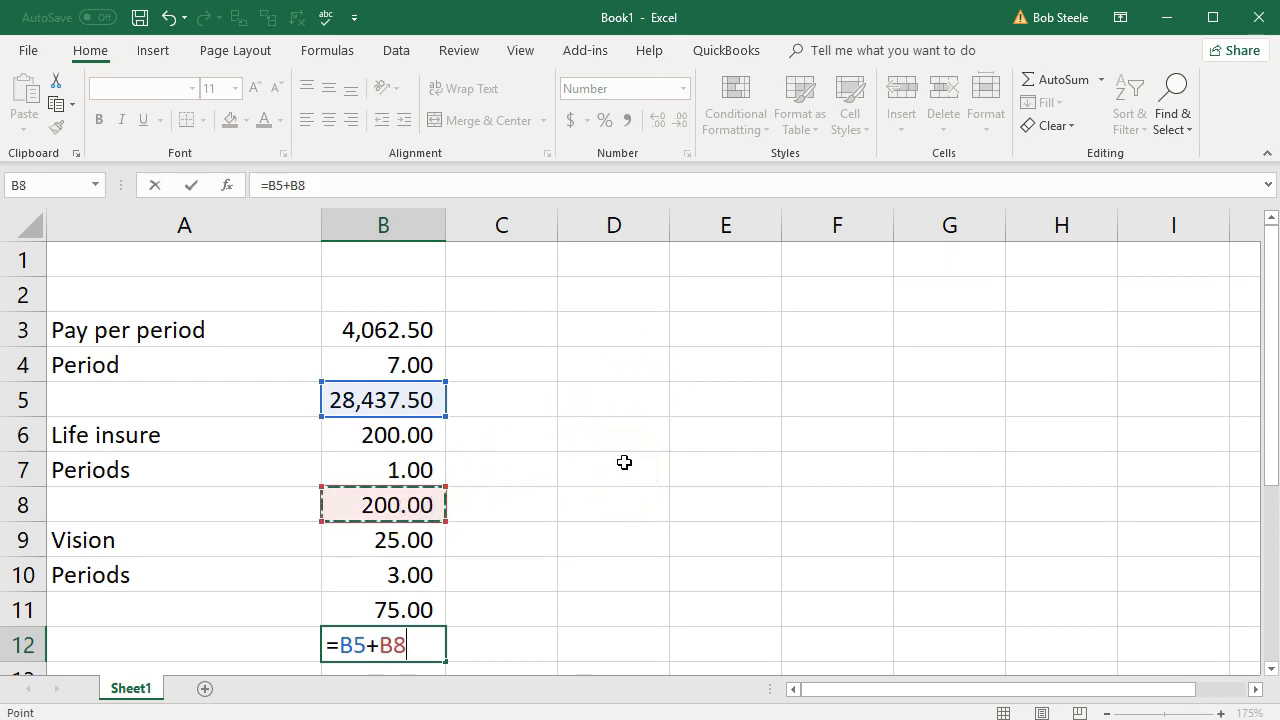
{"action": "type", "text": "-"}
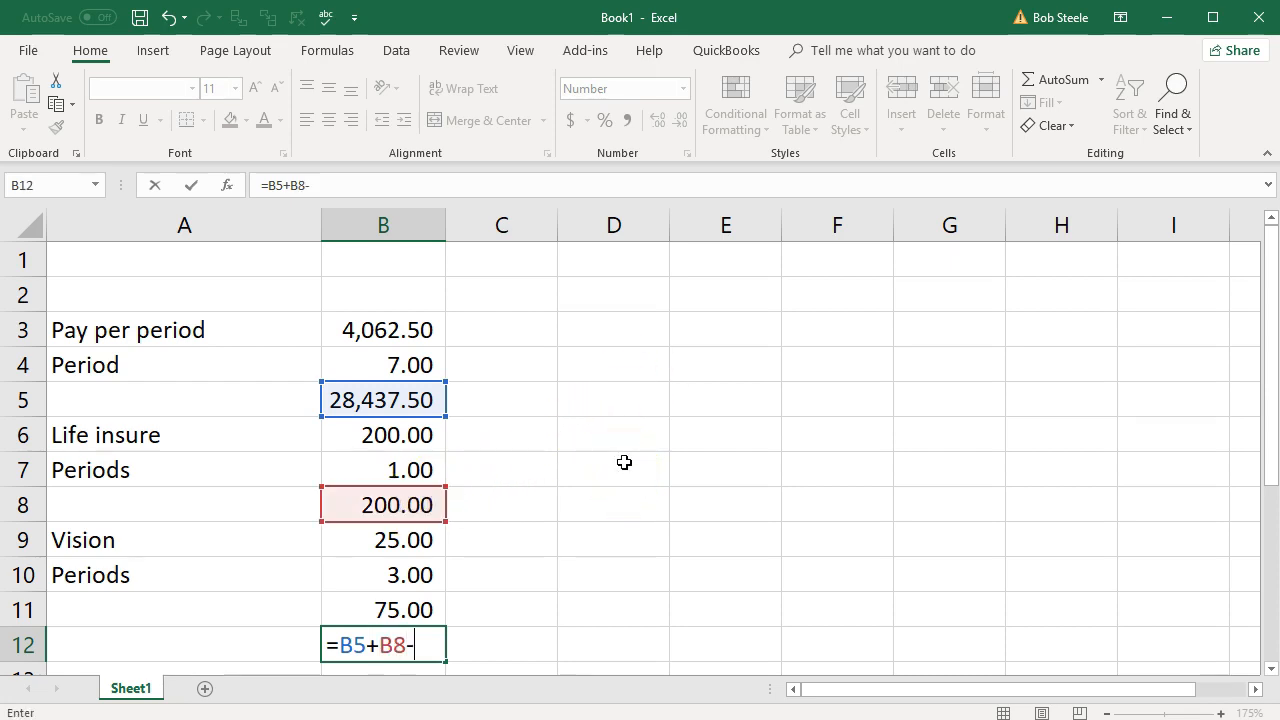
{"action": "left_click", "coordinate": [413, 607]}
{"action": "key", "text": "Return"}
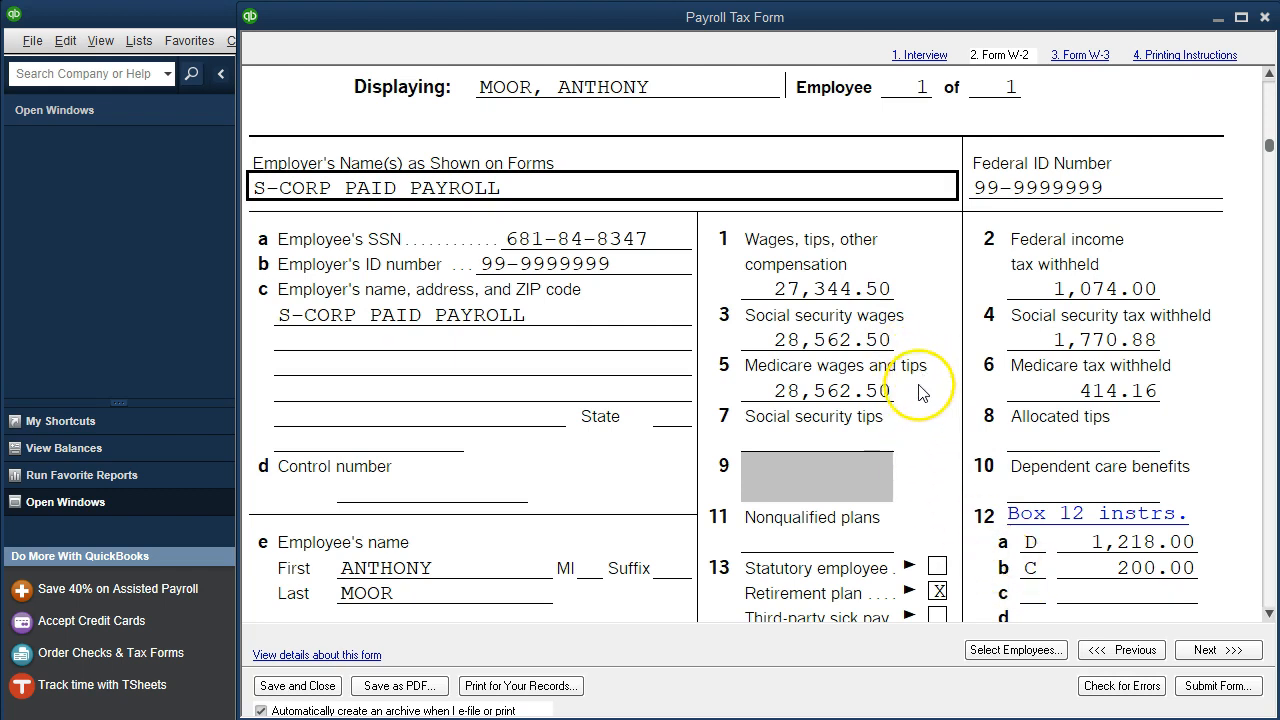
- Examine the lower part of the Form W-2 worksheet, including the box 14 CA-SDI amount, state wages and state income tax
{"action": "scroll", "coordinate": [918, 390], "scroll_direction": "down", "scroll_amount": 1}
{"action": "scroll", "coordinate": [793, 452], "scroll_direction": "down", "scroll_amount": 1}
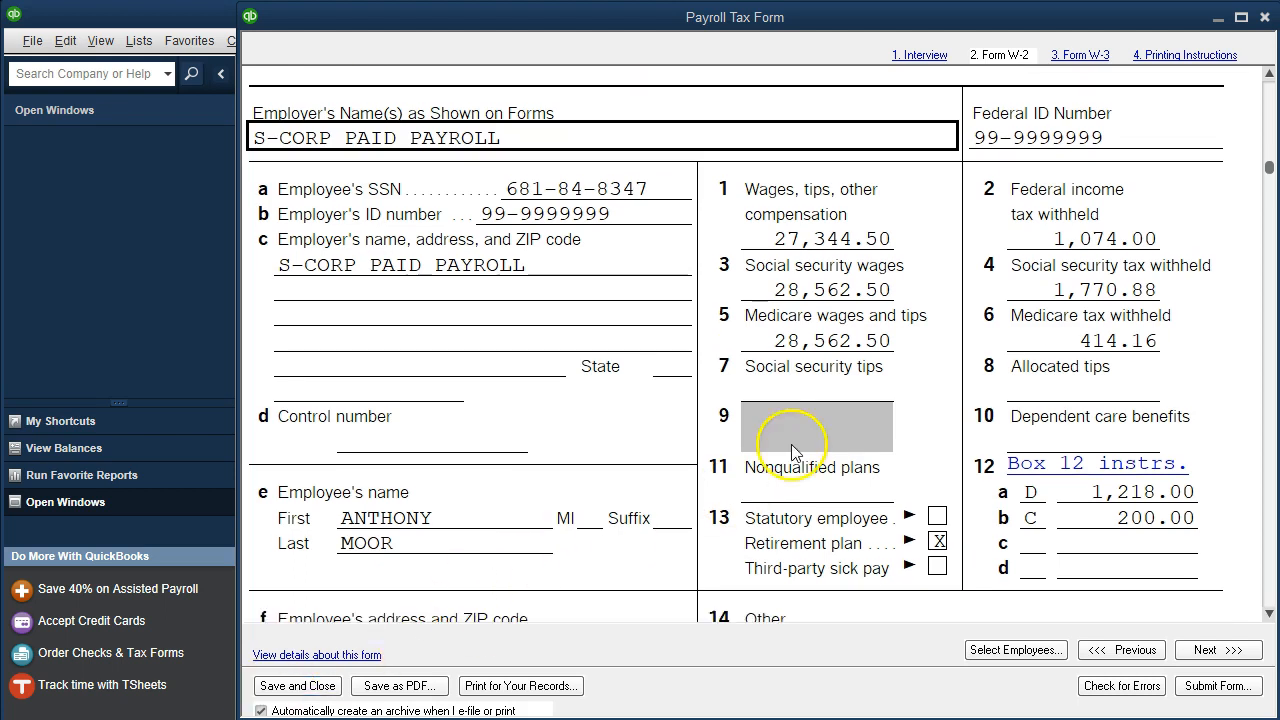
{"action": "scroll", "coordinate": [793, 452], "scroll_direction": "down", "scroll_amount": 5}
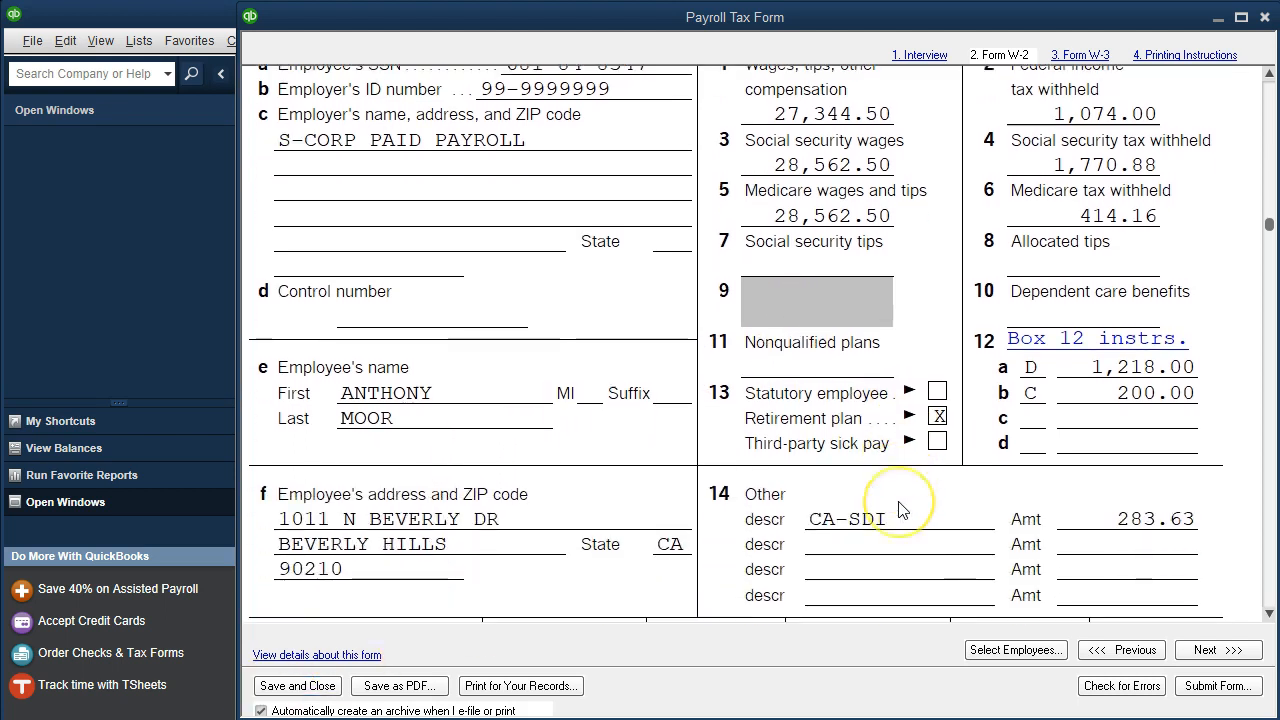
{"action": "scroll", "coordinate": [898, 509], "scroll_direction": "down", "scroll_amount": 5}
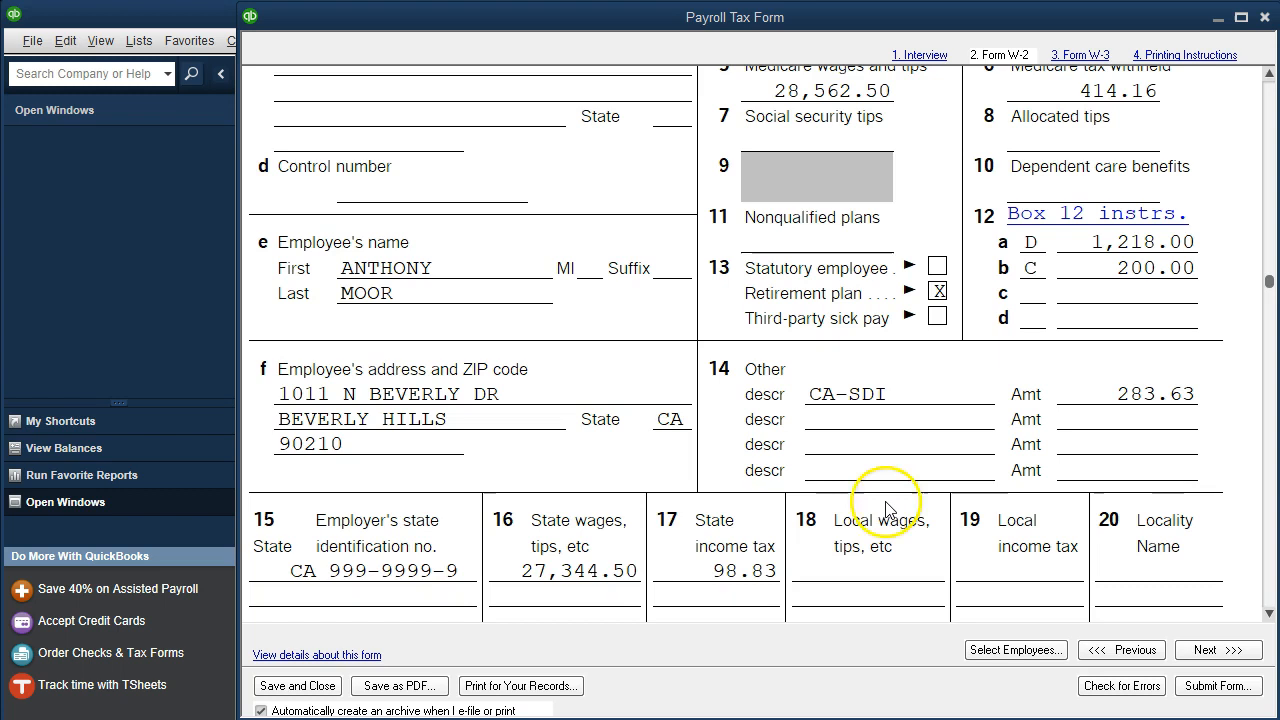
{"action": "scroll", "coordinate": [770, 555], "scroll_direction": "down", "scroll_amount": 1}
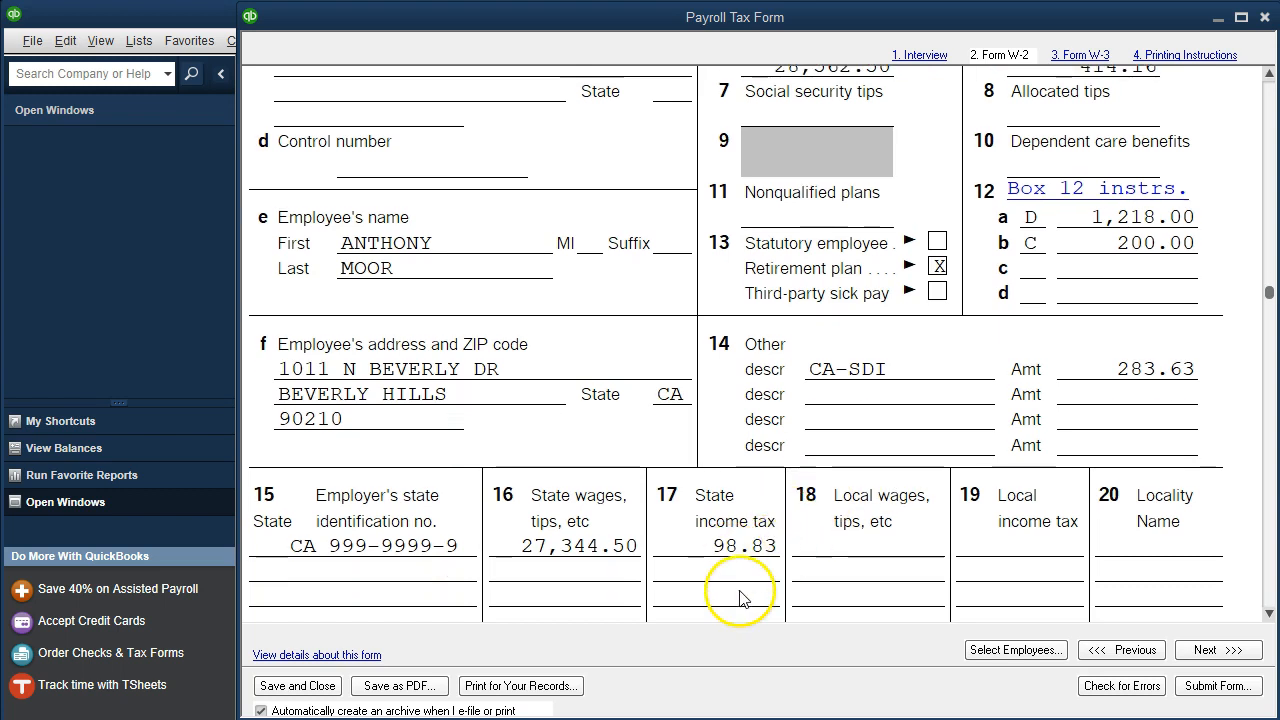